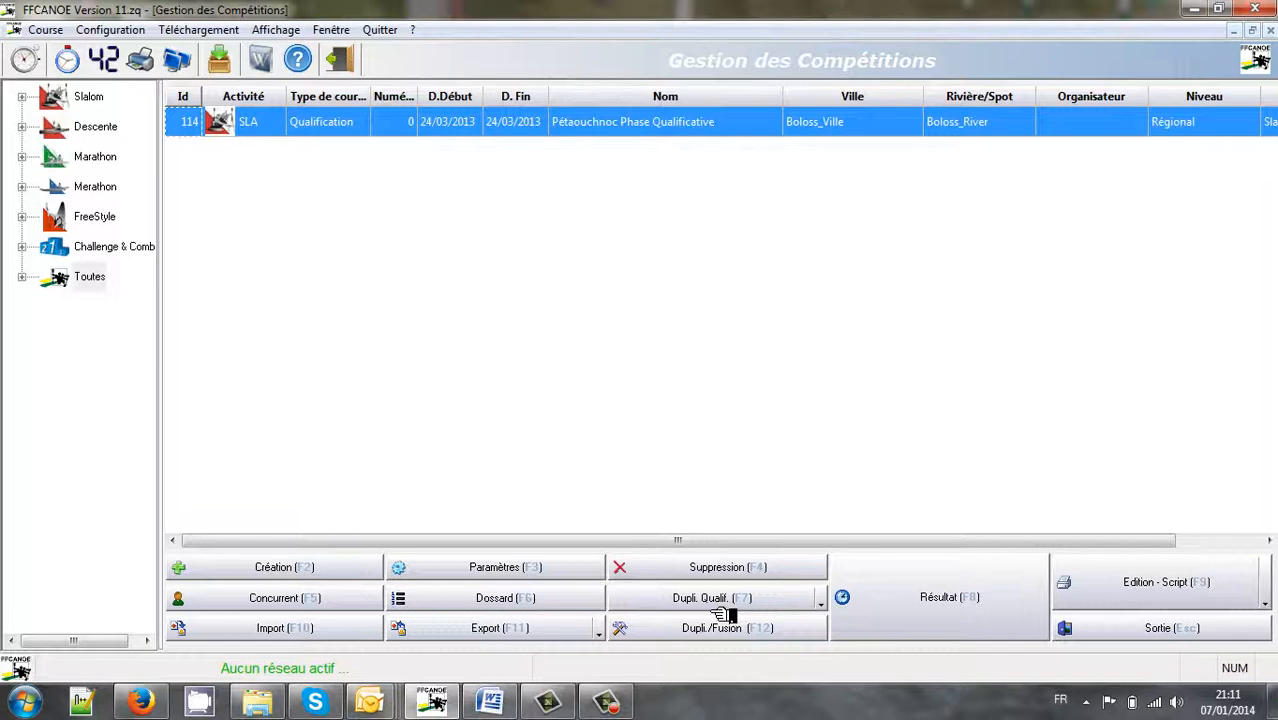
Show the Dupli. Qualif. duplication options for the 'Pétaouchnoc Phase Qualificative' competition
click(718, 611)
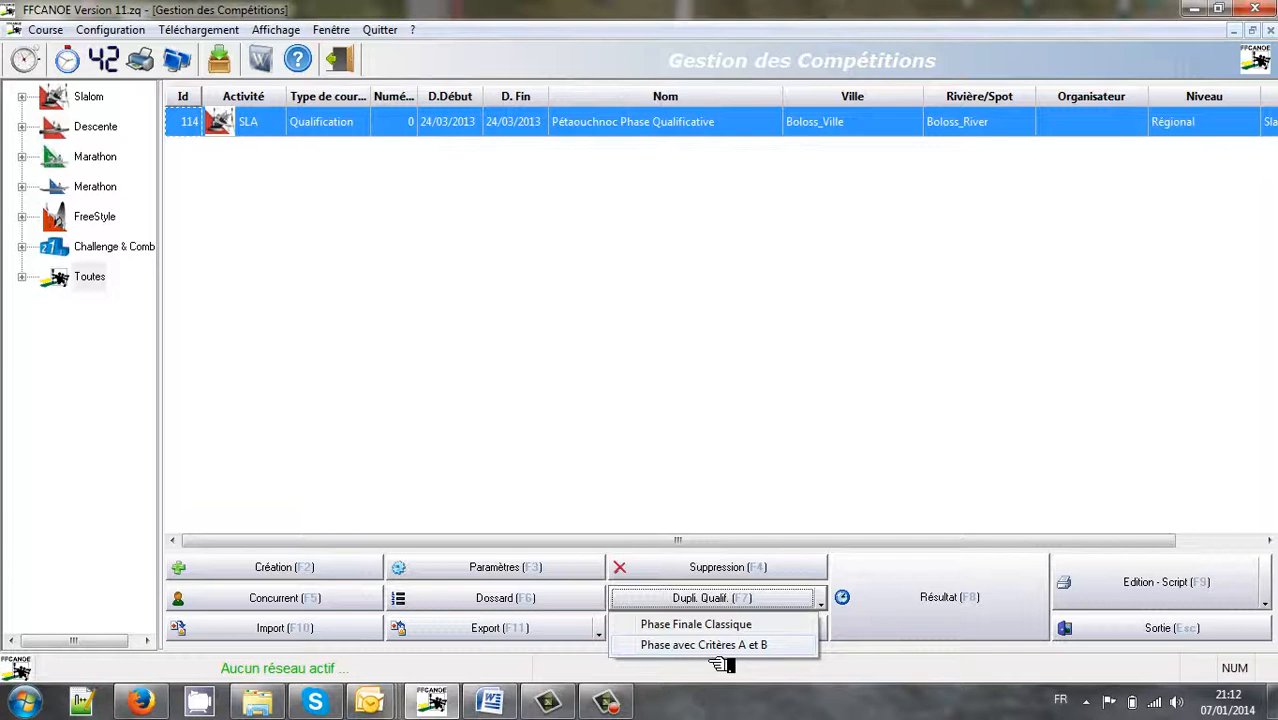
Duplicate the qualification as a 'Phase avec Critères A et B' final
click(717, 652)
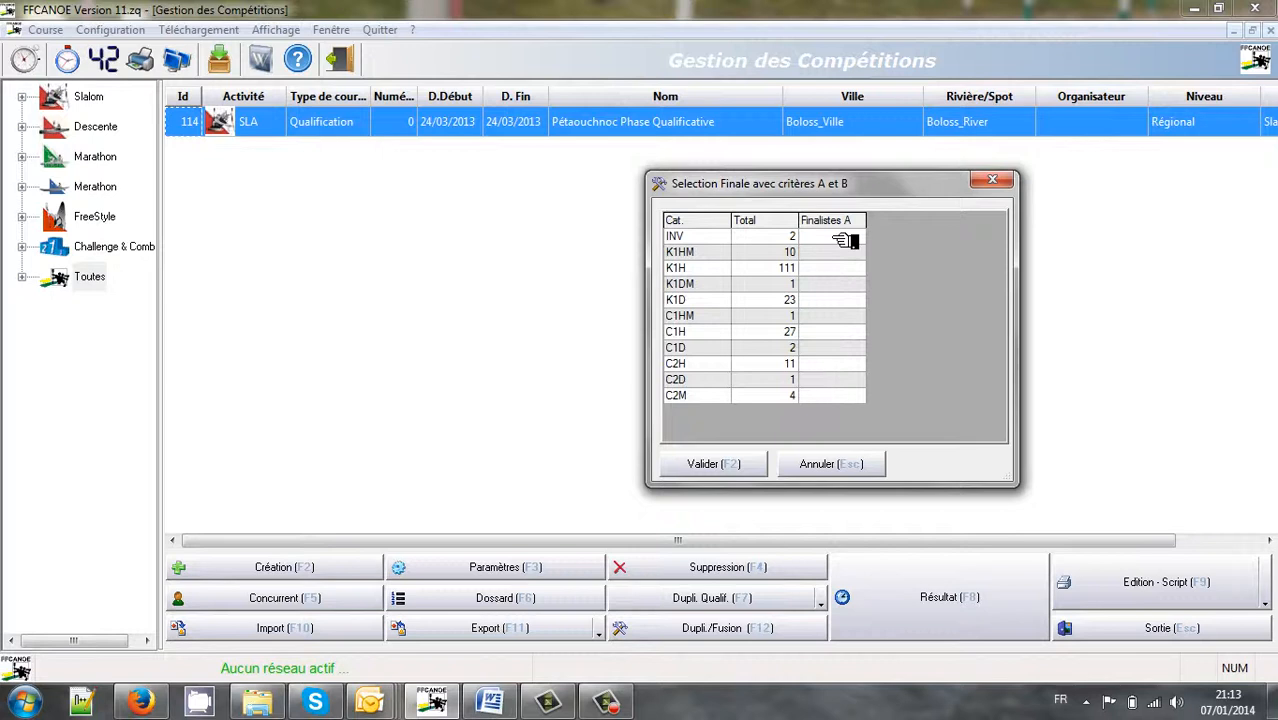
Enter A-finalist counts INV 2, K1HM 5, K1H 56, K1DM 1, K1D 12
click(836, 238)
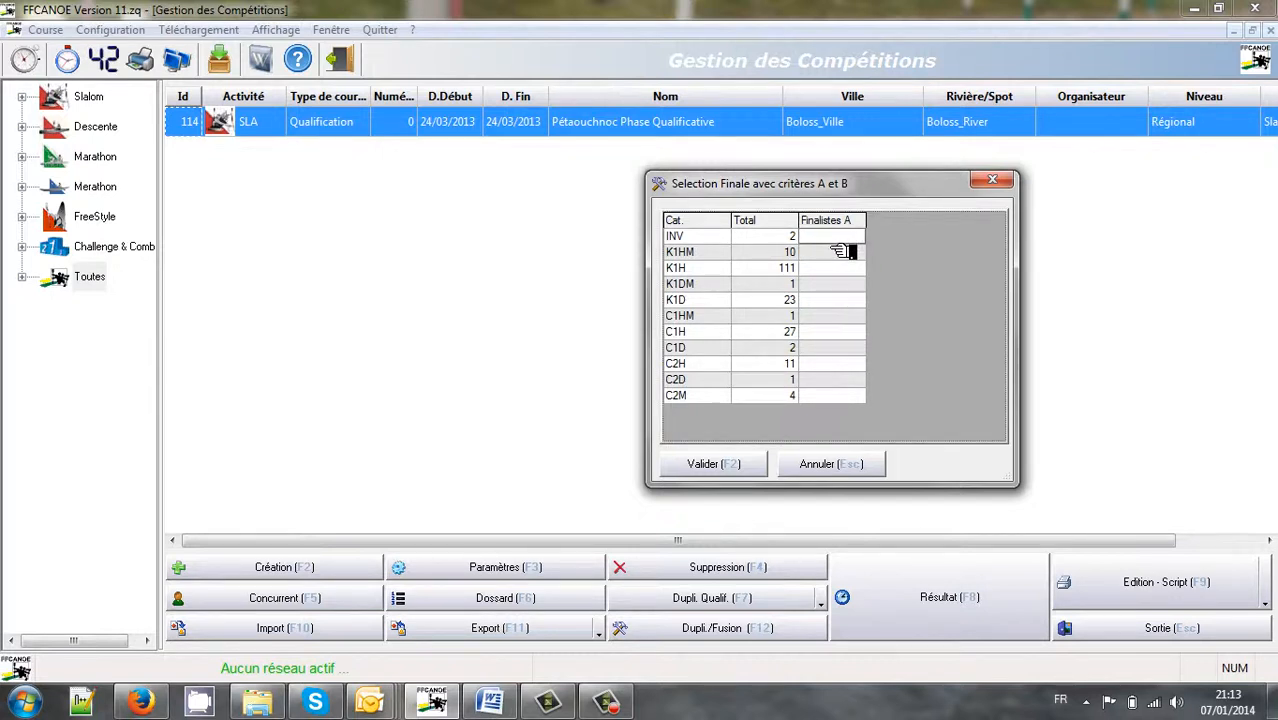
key(Caps_Lock)
text(2)
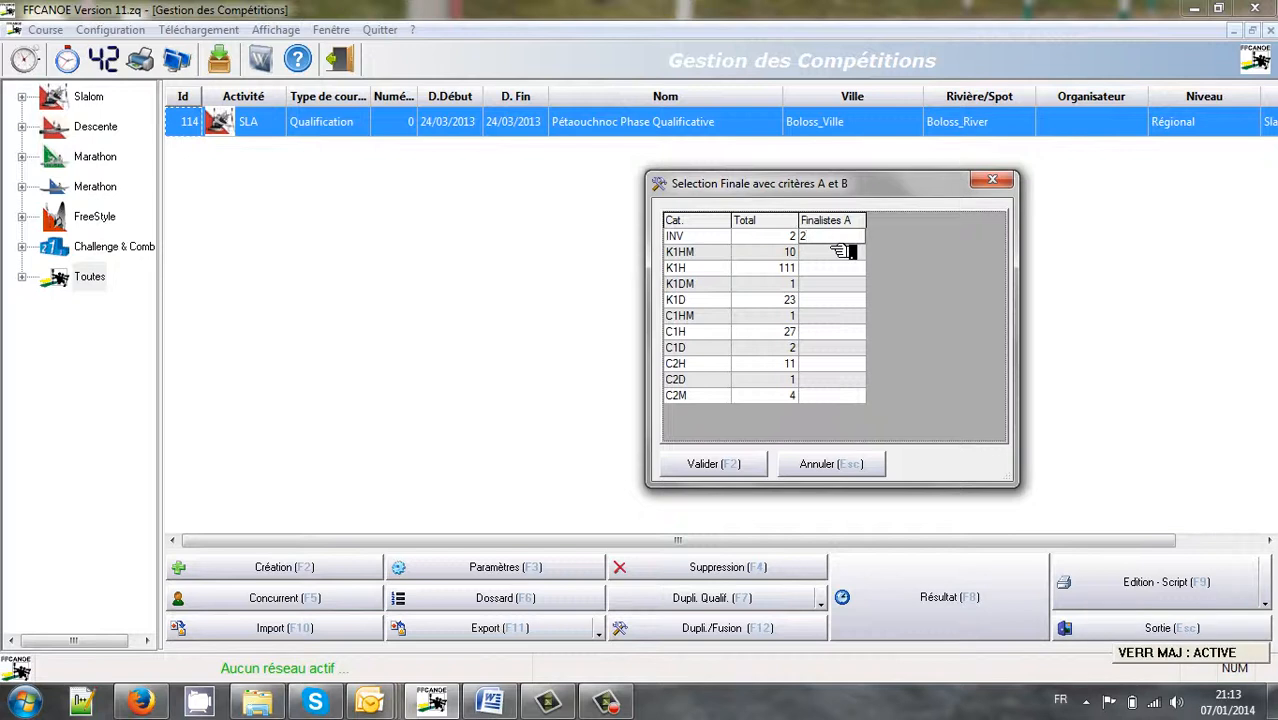
click(843, 252)
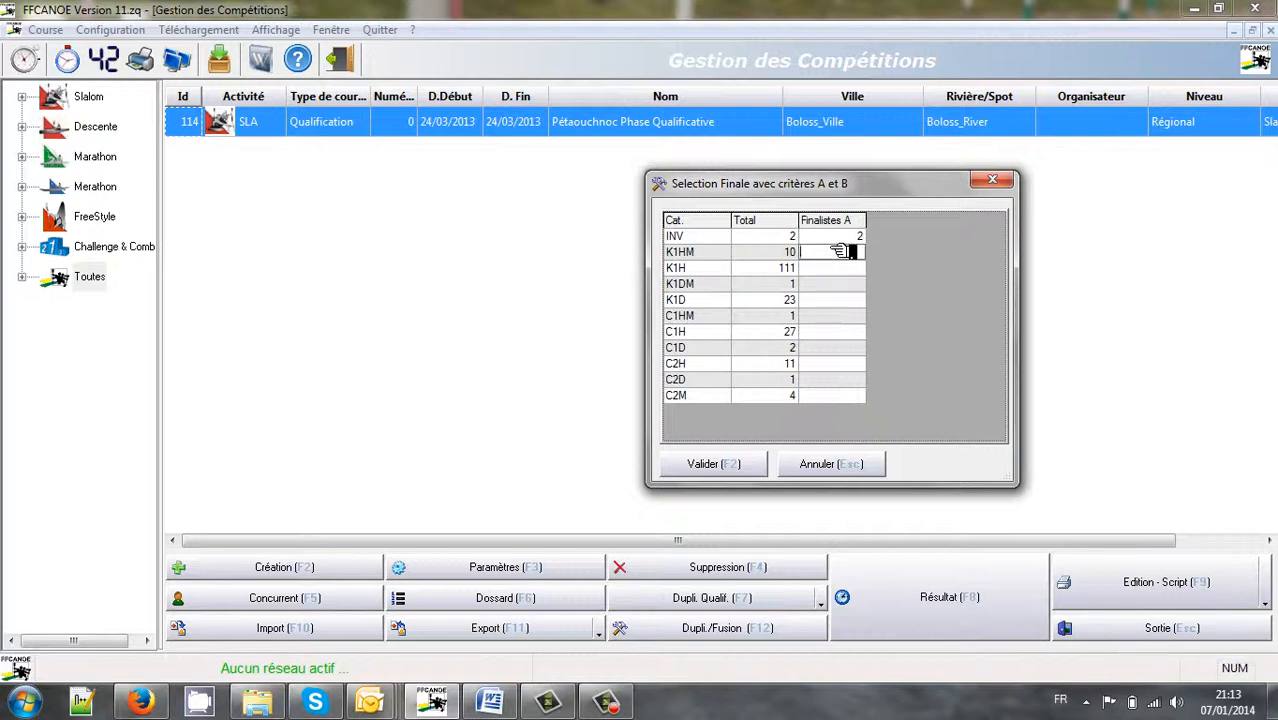
text(5)
key(Return)
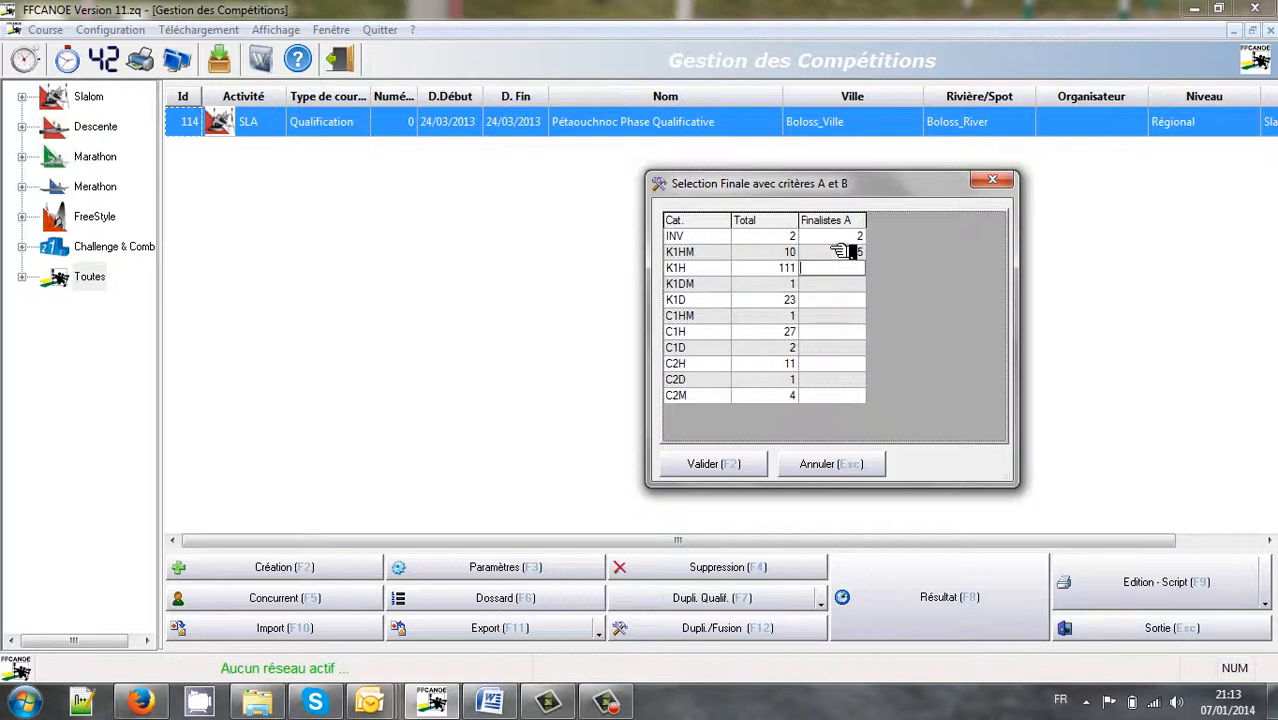
text(56)
key(Return)
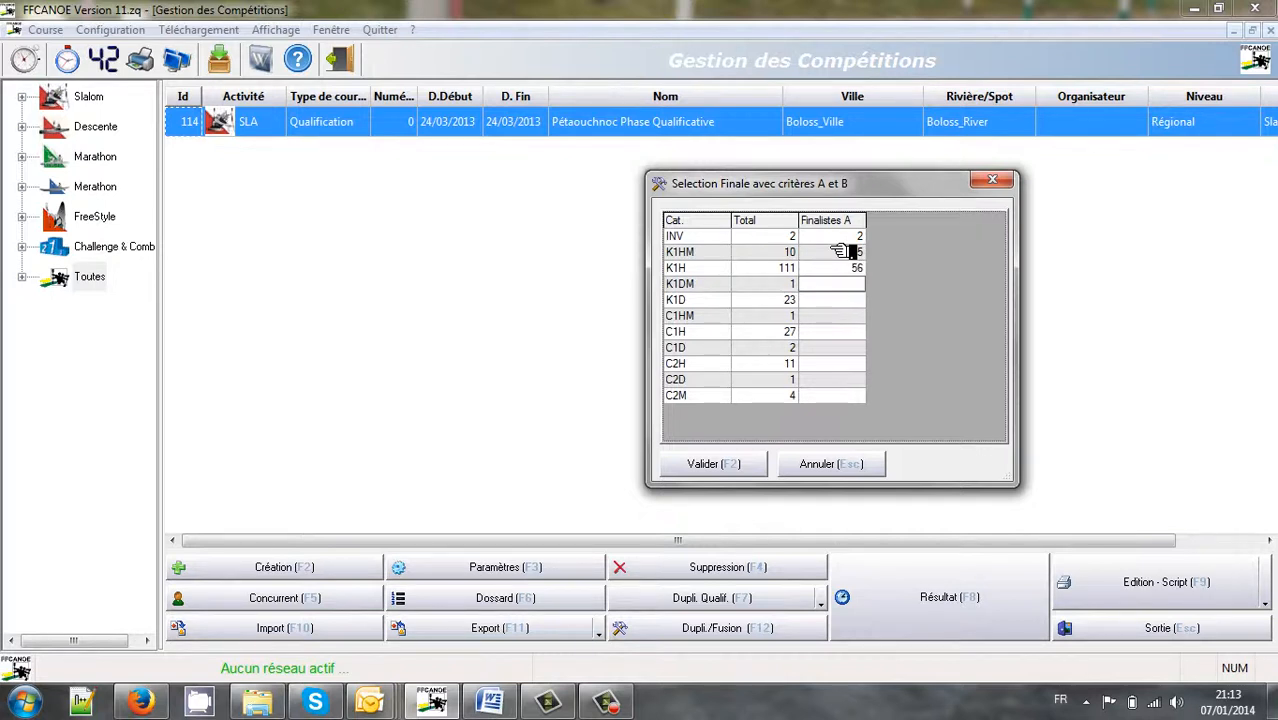
text(1)
key(Return)
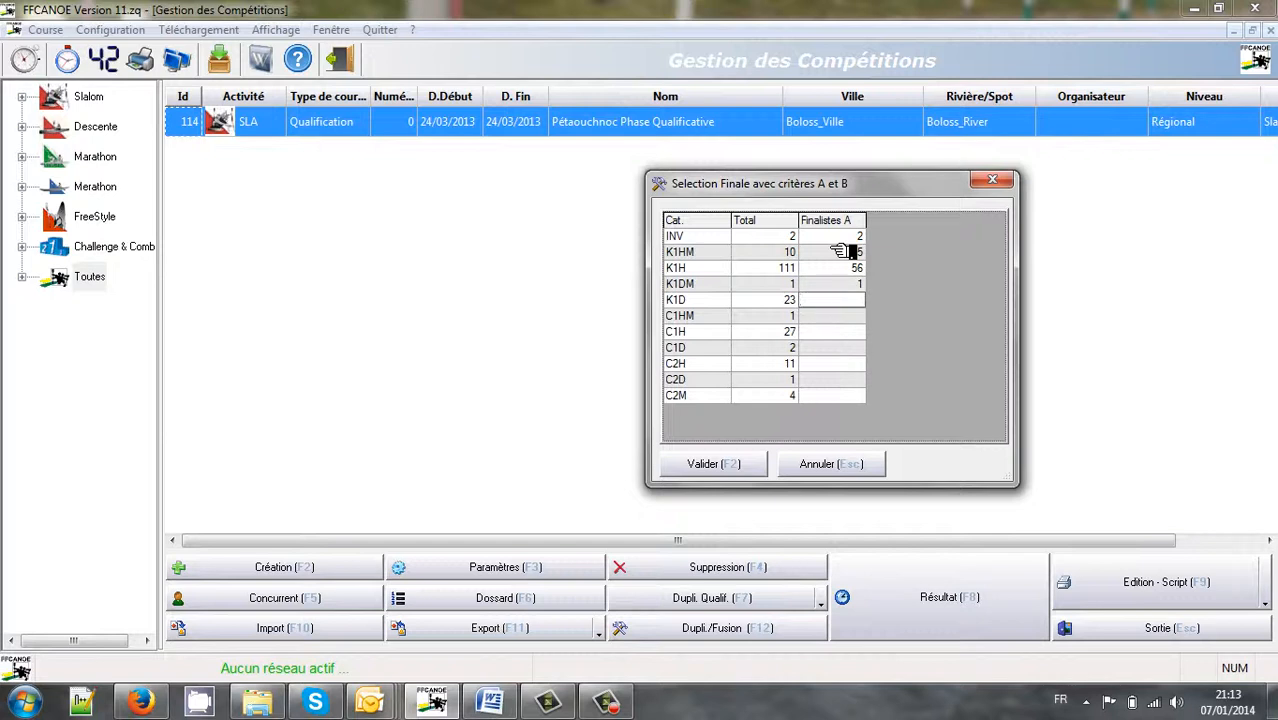
text(12)
key(Return)
Enter C1HM 1, C1H 14, C1D 2, C2H 6, C2D 1, C2M 4, then validate
text(1)
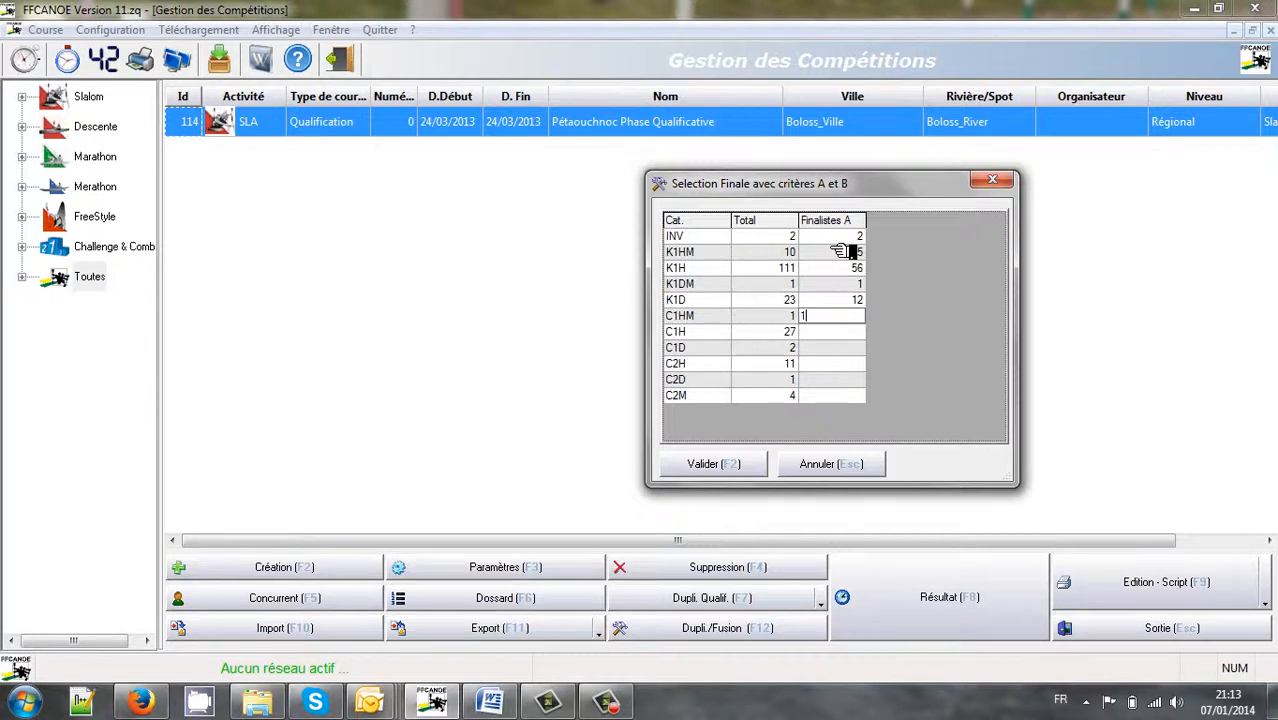
key(Return)
text(14)
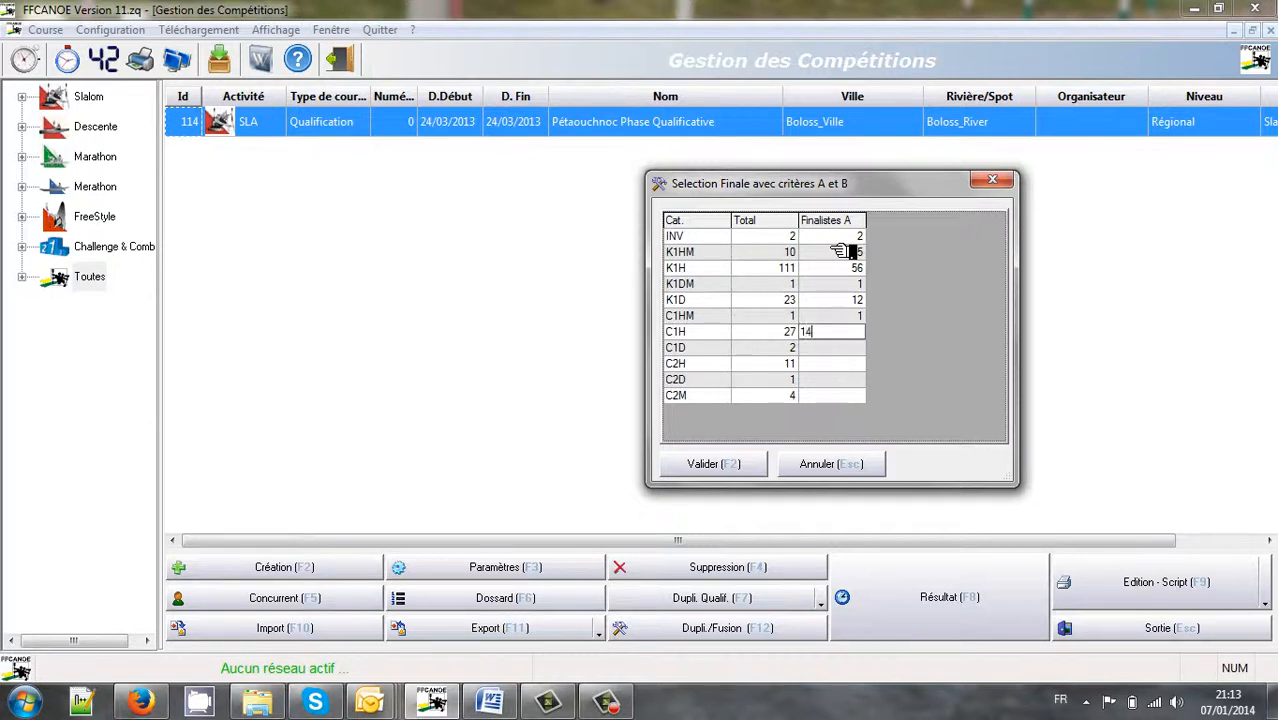
key(Return)
text(2)
key(Return)
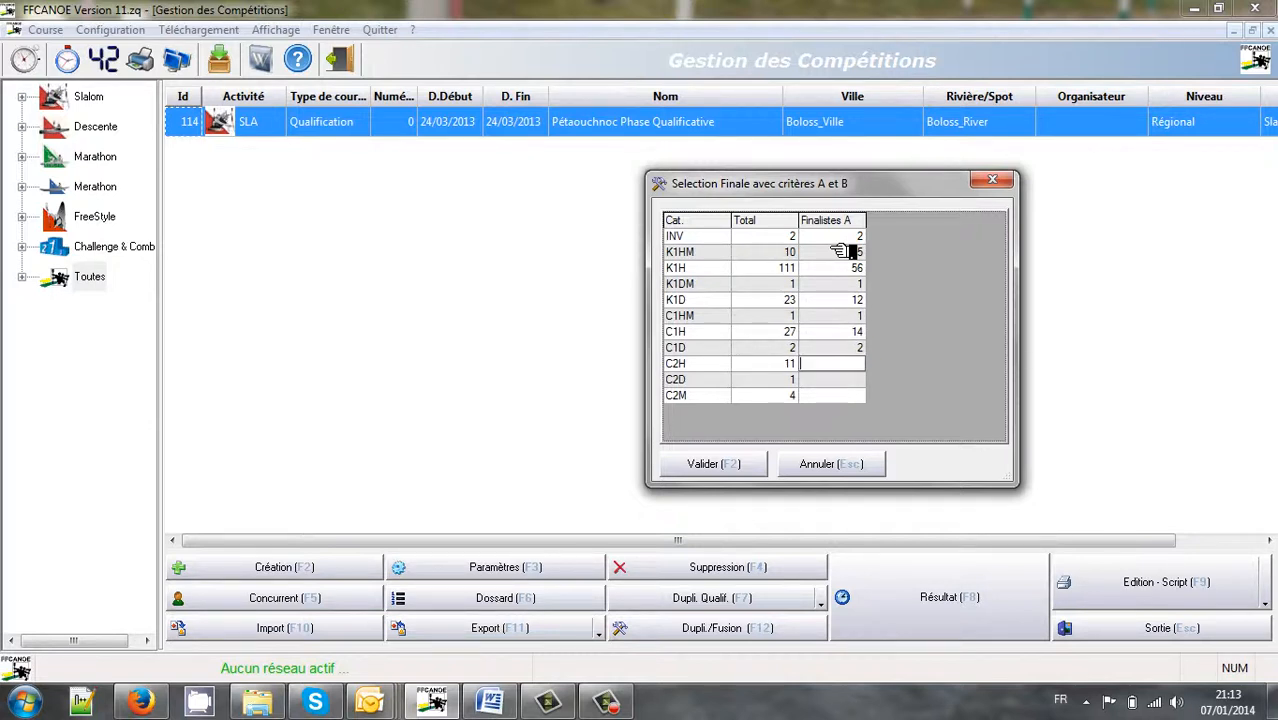
text(6)
key(Return)
text(1)
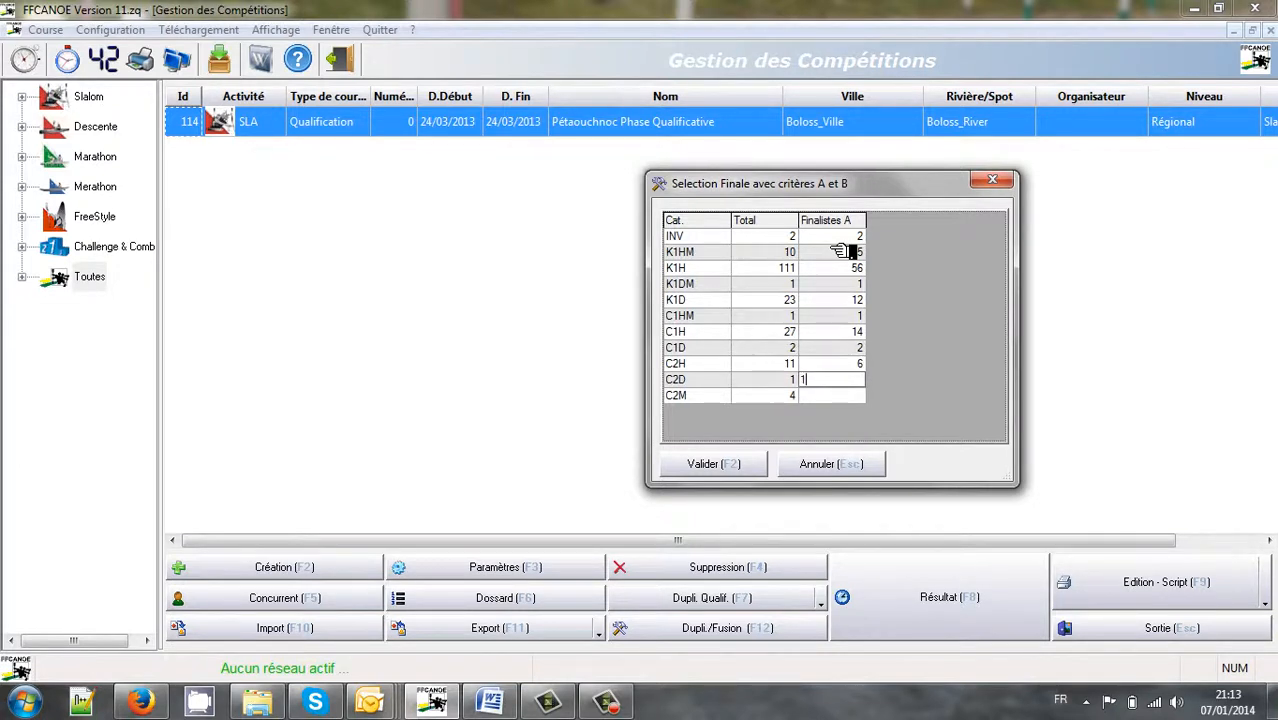
key(Return)
text(4)
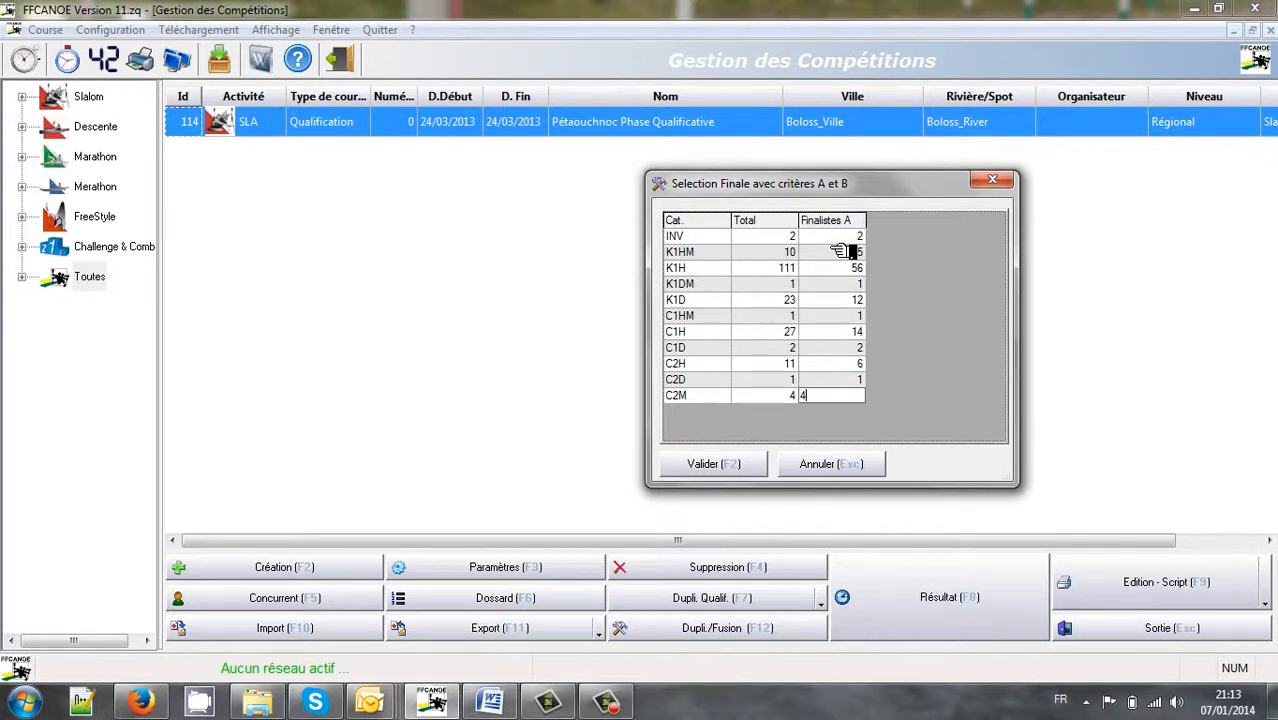
key(Return)
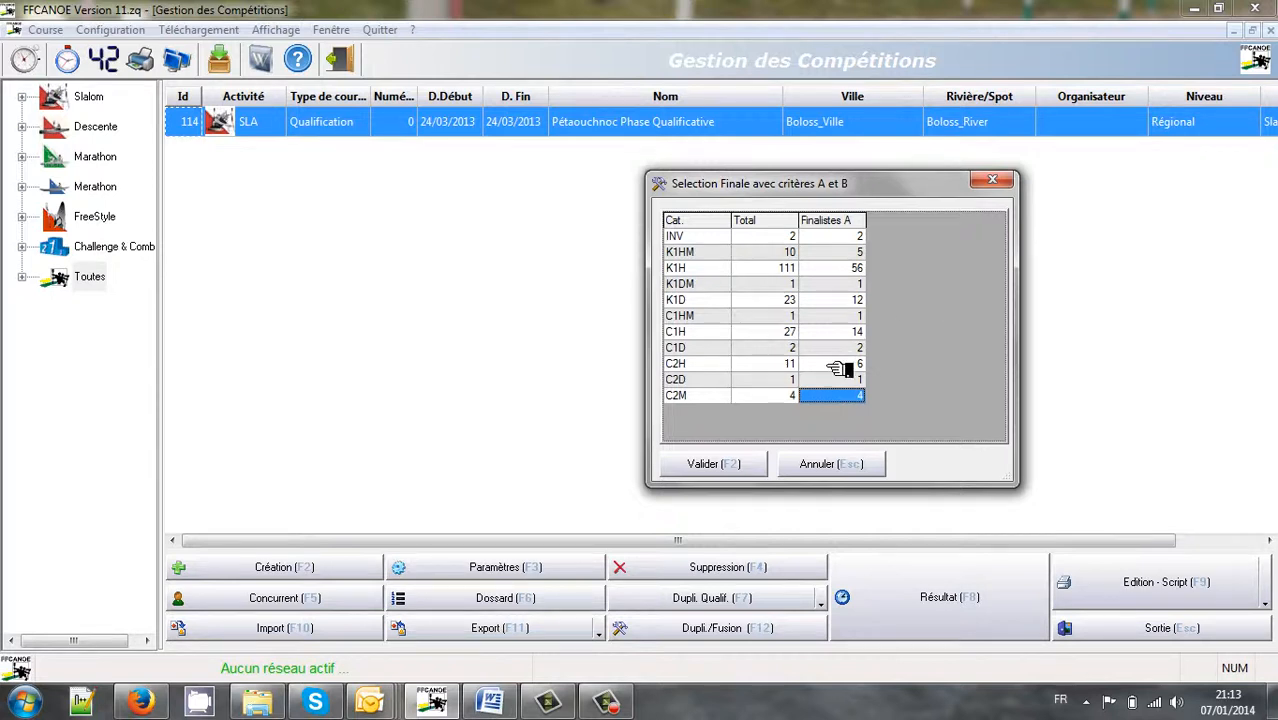
click(726, 474)
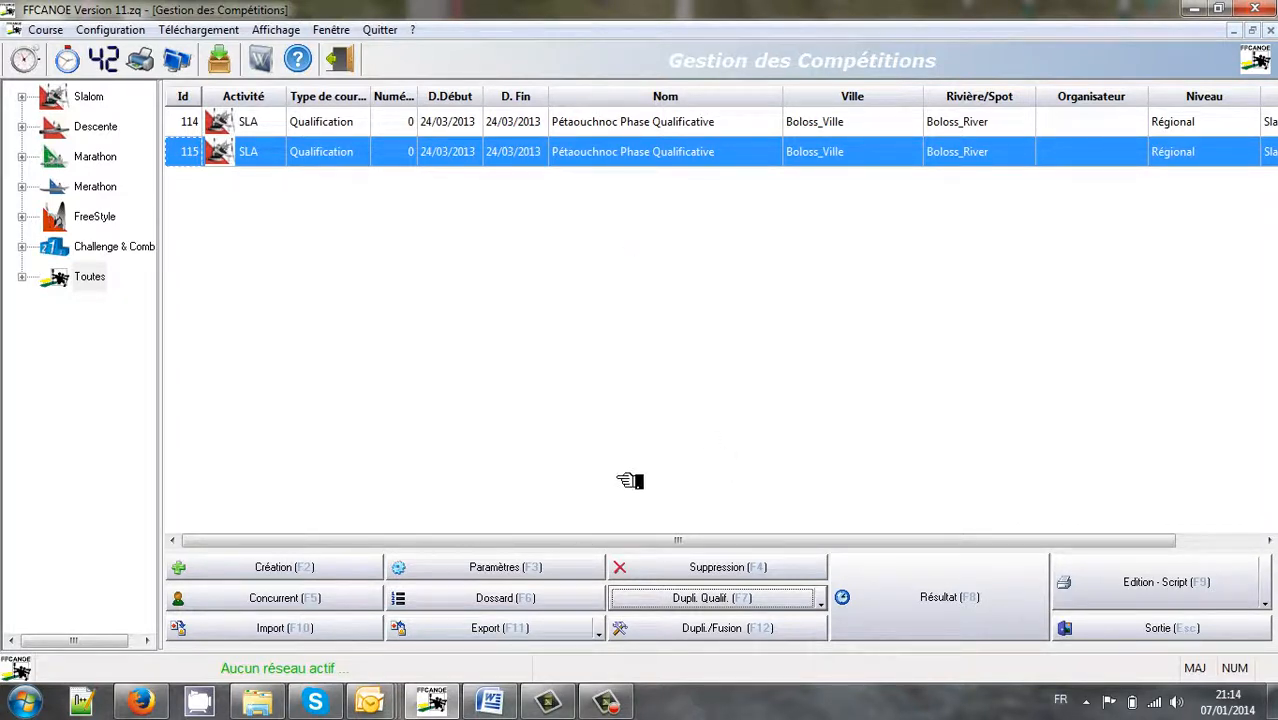
Rename competition 115 from 'Phase Qualificative' to 'Pétaouchnoc Phase Finale'
click(519, 573)
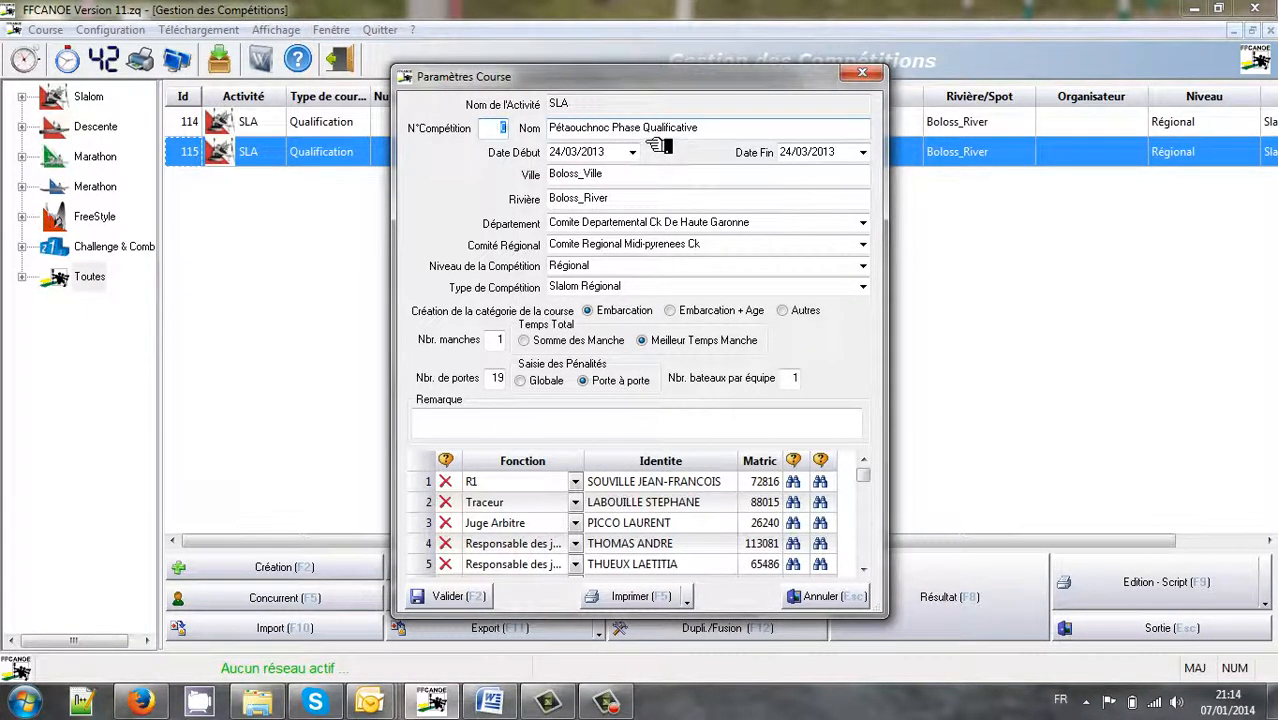
drag(643, 129, 740, 134)
text(F)
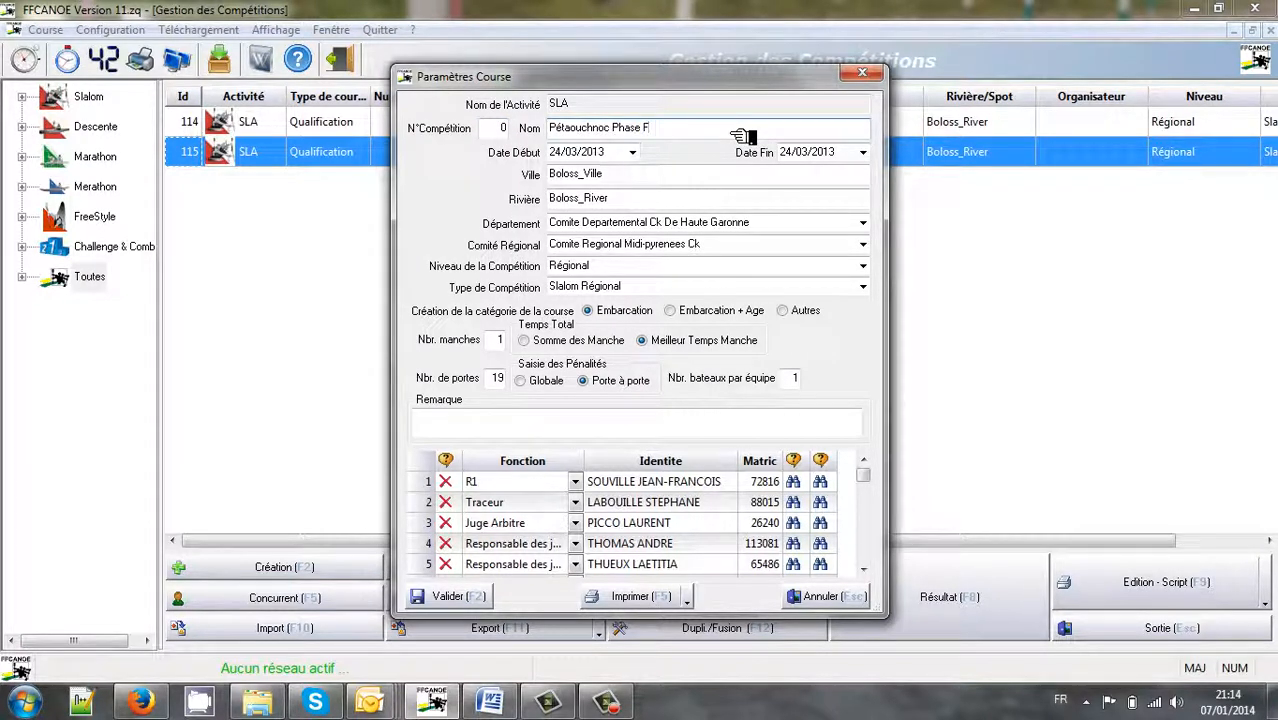
key(Caps_Lock)
text(inale)
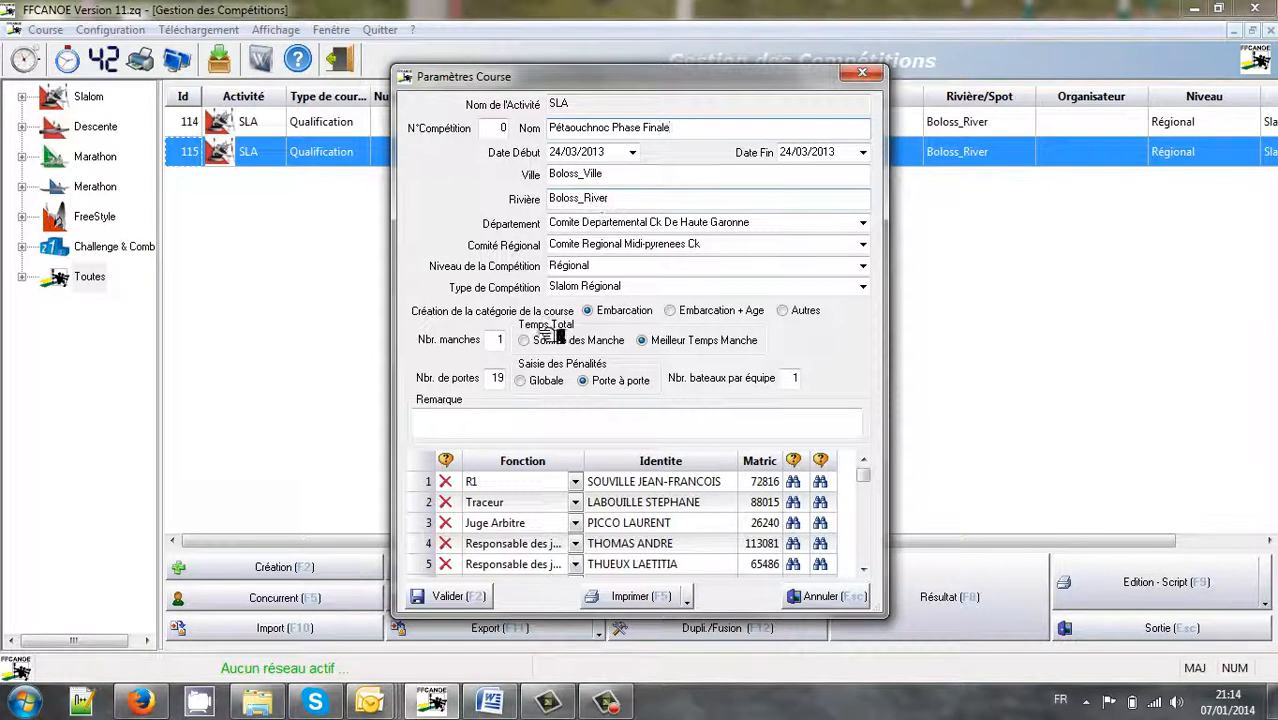
Review the runs, gates and race officials settings, then save the competition parameters
click(500, 339)
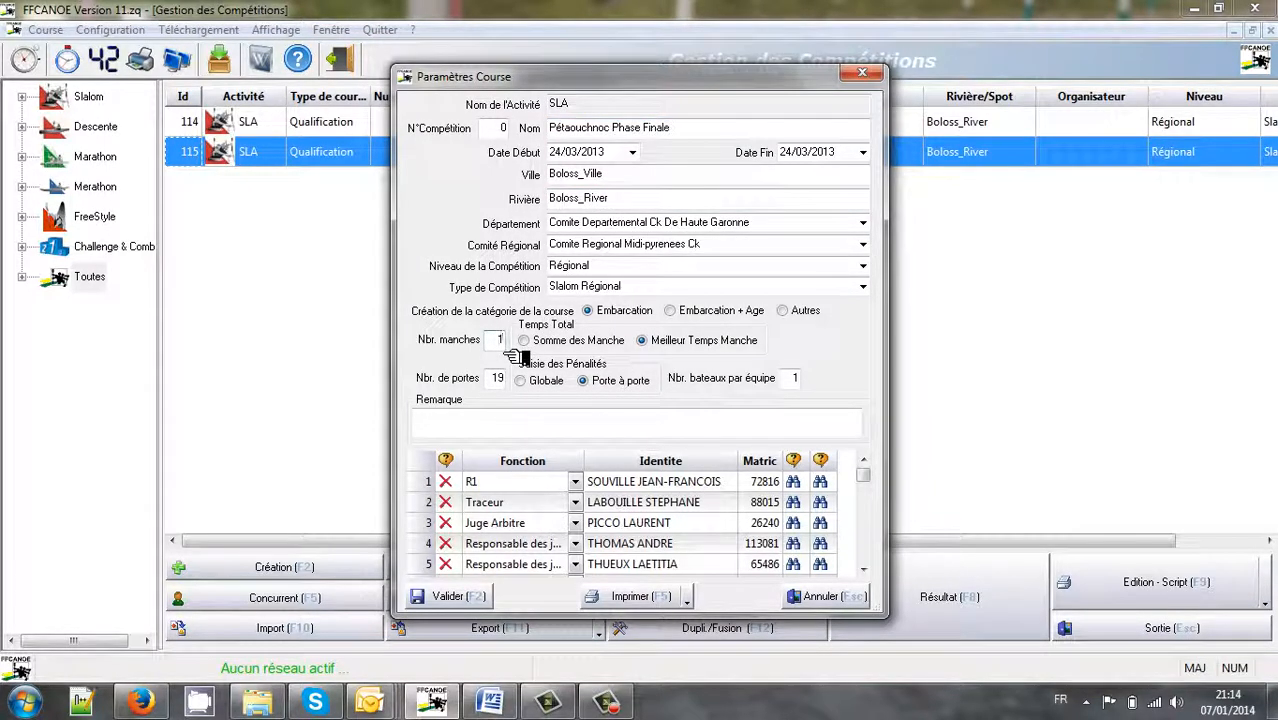
click(499, 381)
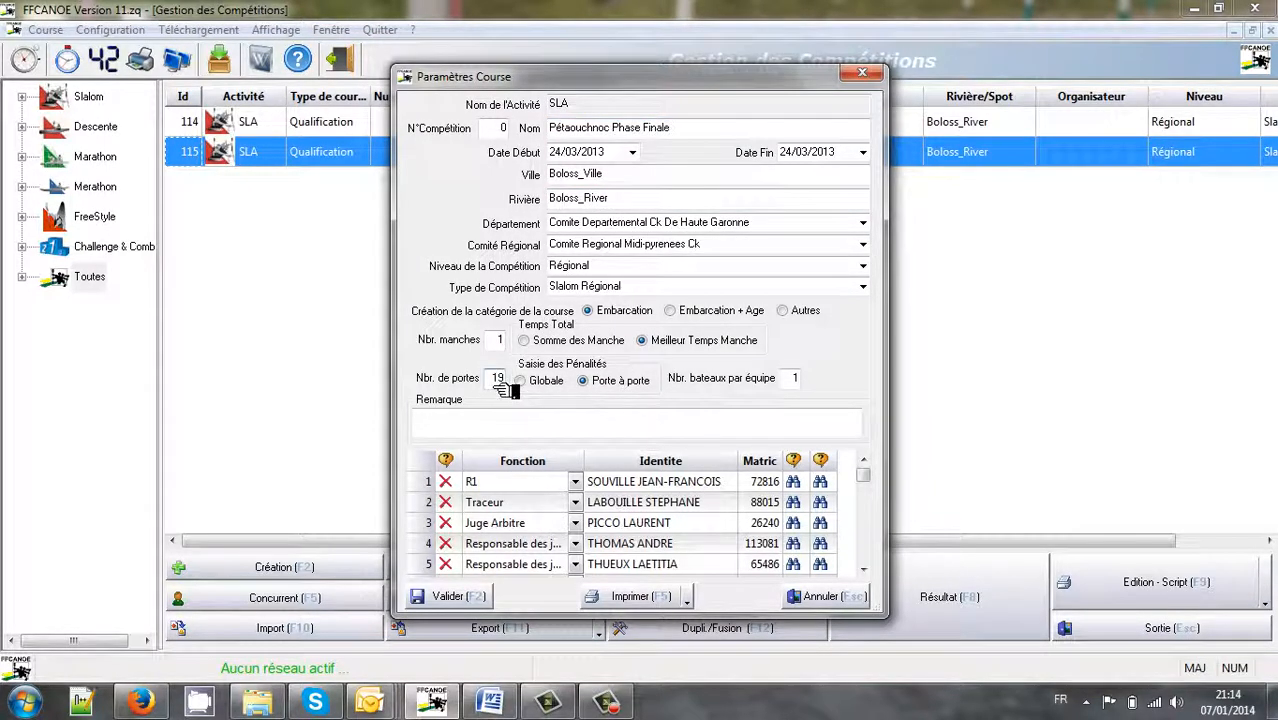
click(524, 488)
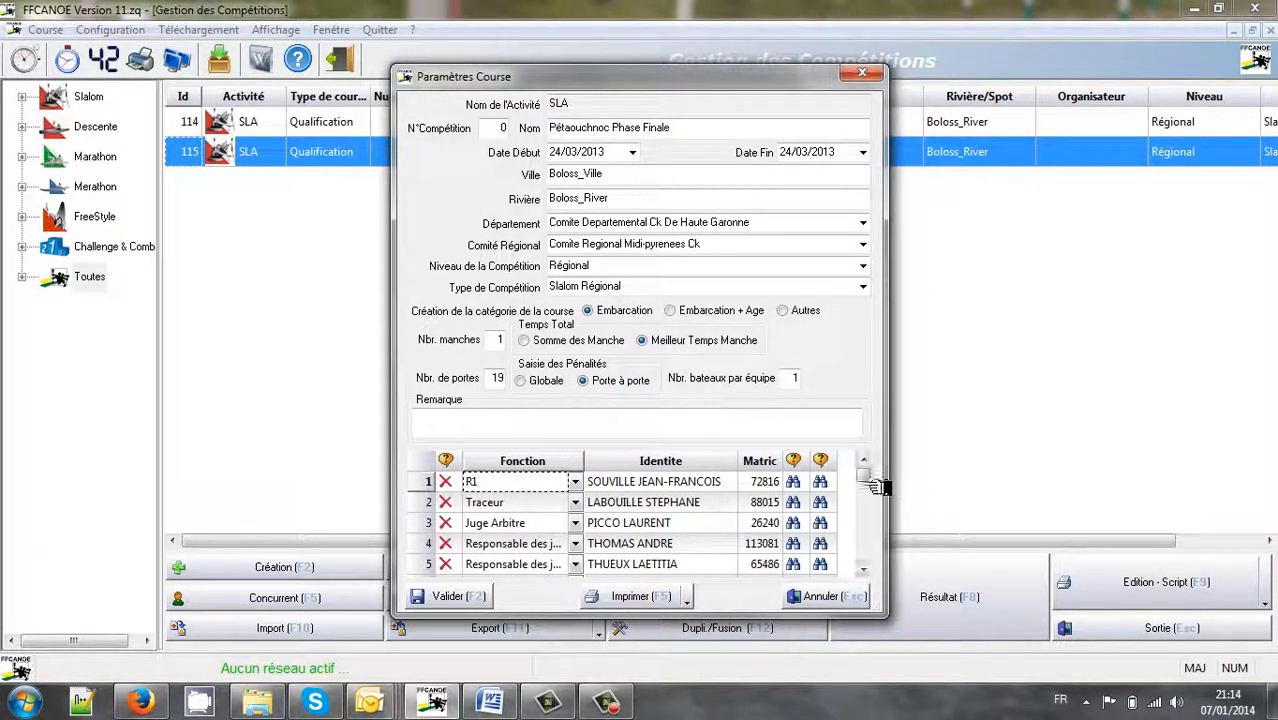
drag(866, 477, 866, 506)
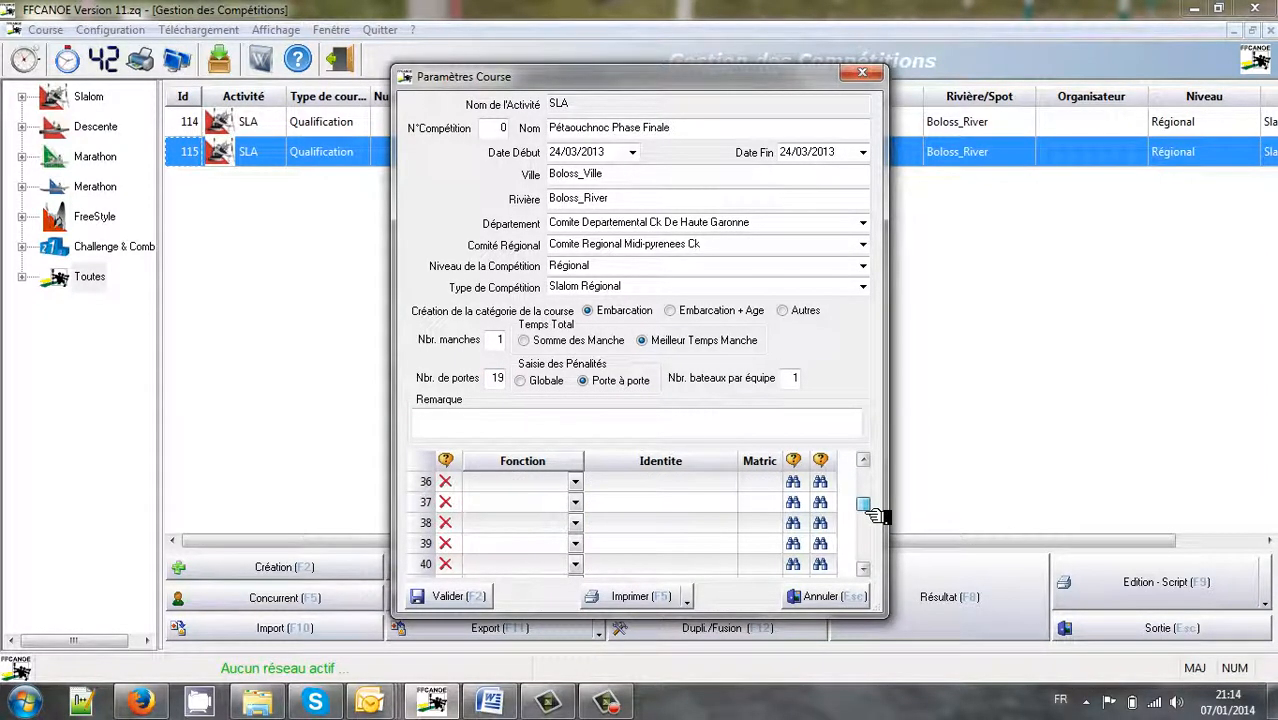
click(450, 598)
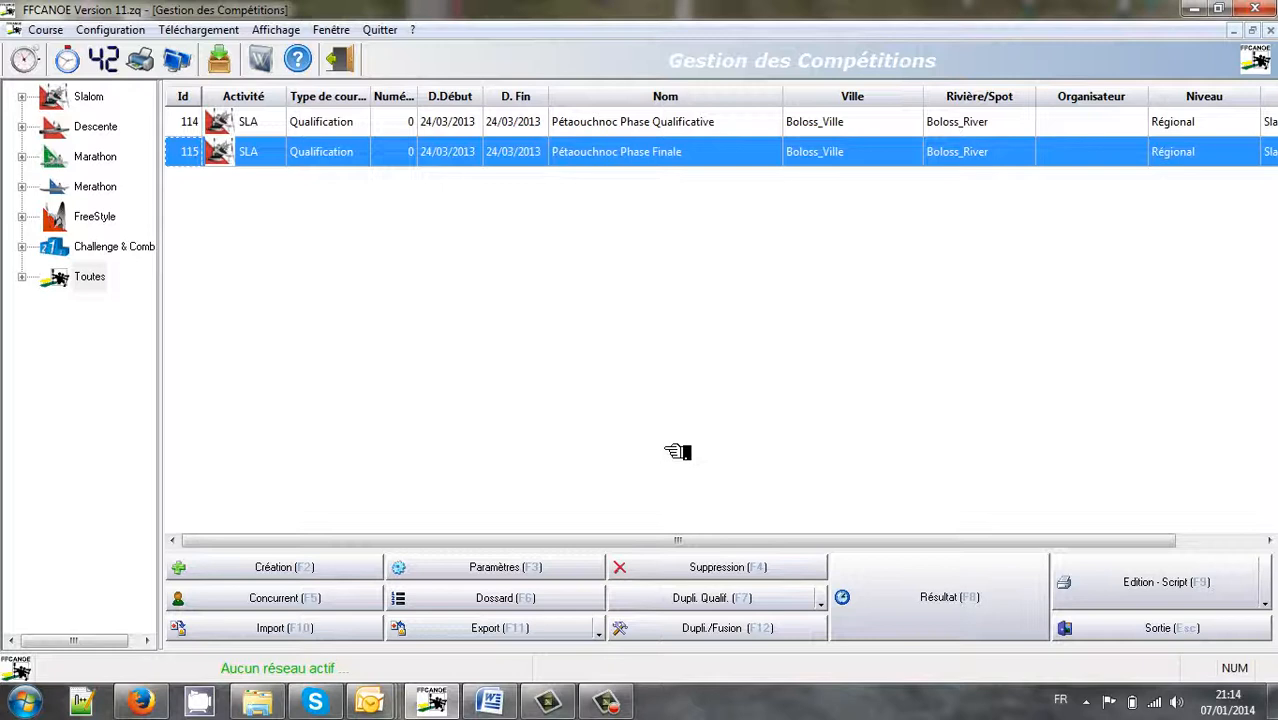
Open the final's bib assignment list and acknowledge the bibs-already-assigned warning
click(527, 610)
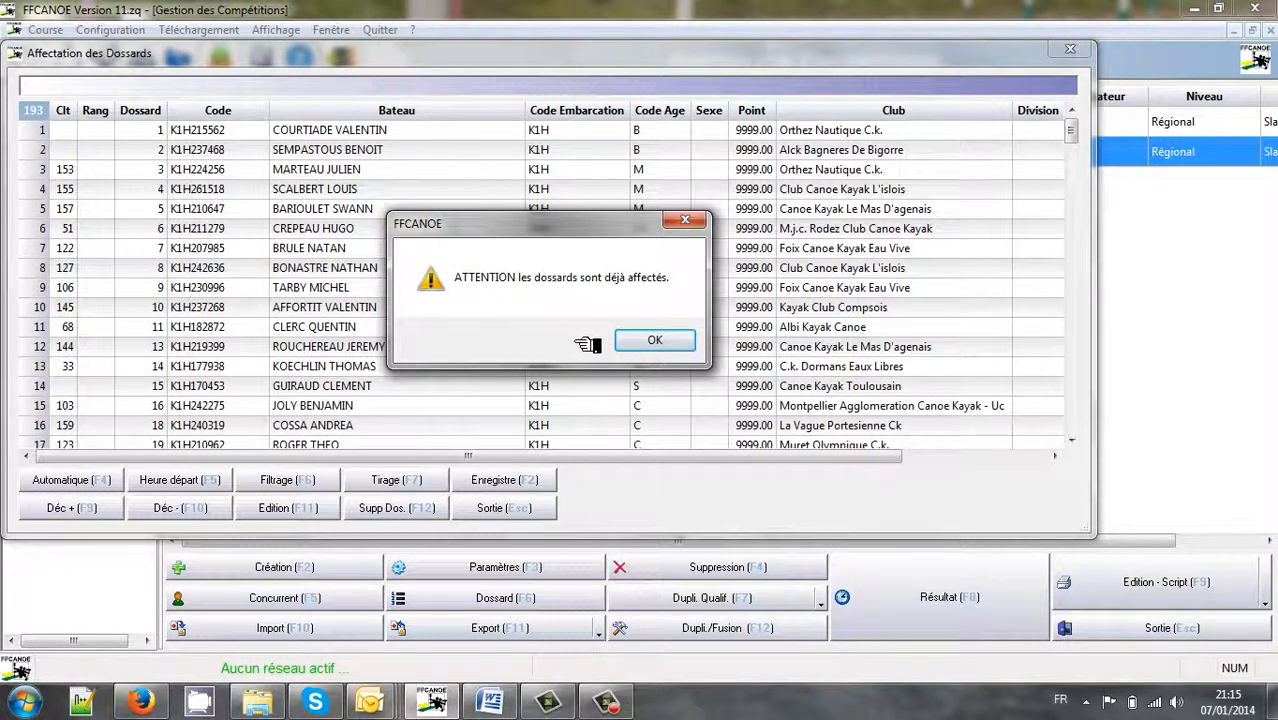
click(654, 344)
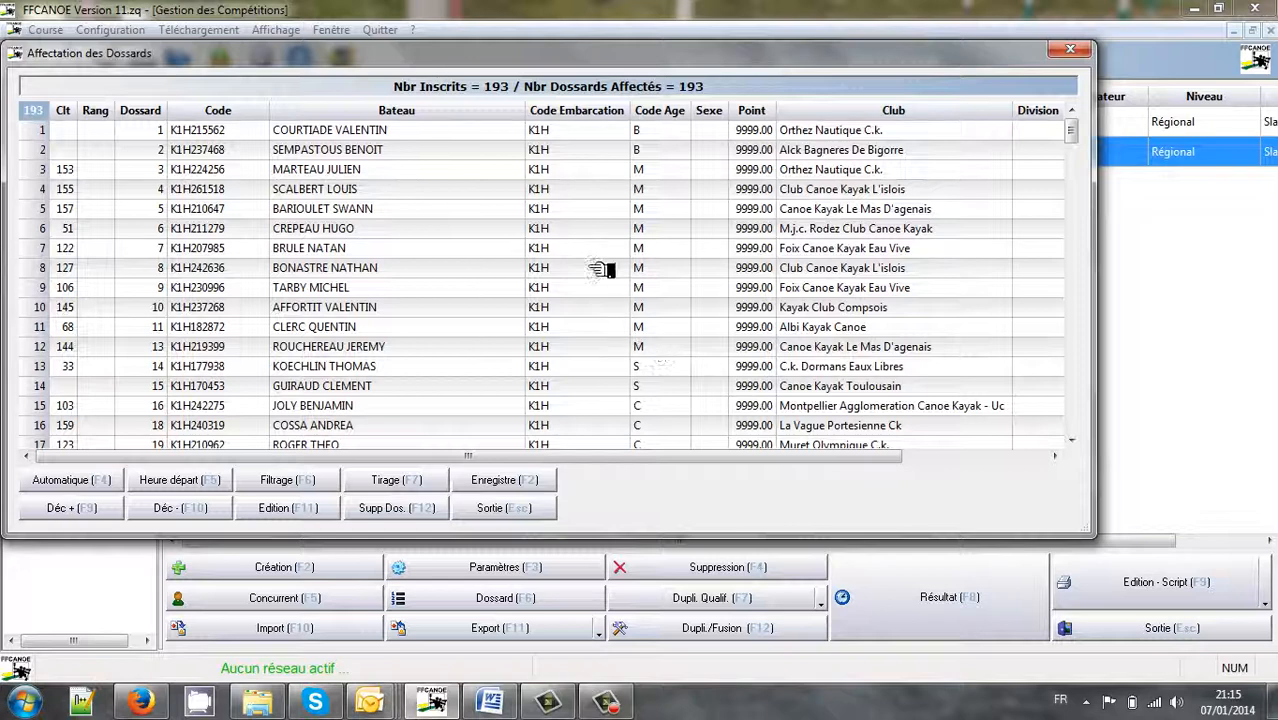
Add the Critere column to the bib list's displayed columns via Réorganisation Colonnes
right_click(490, 214)
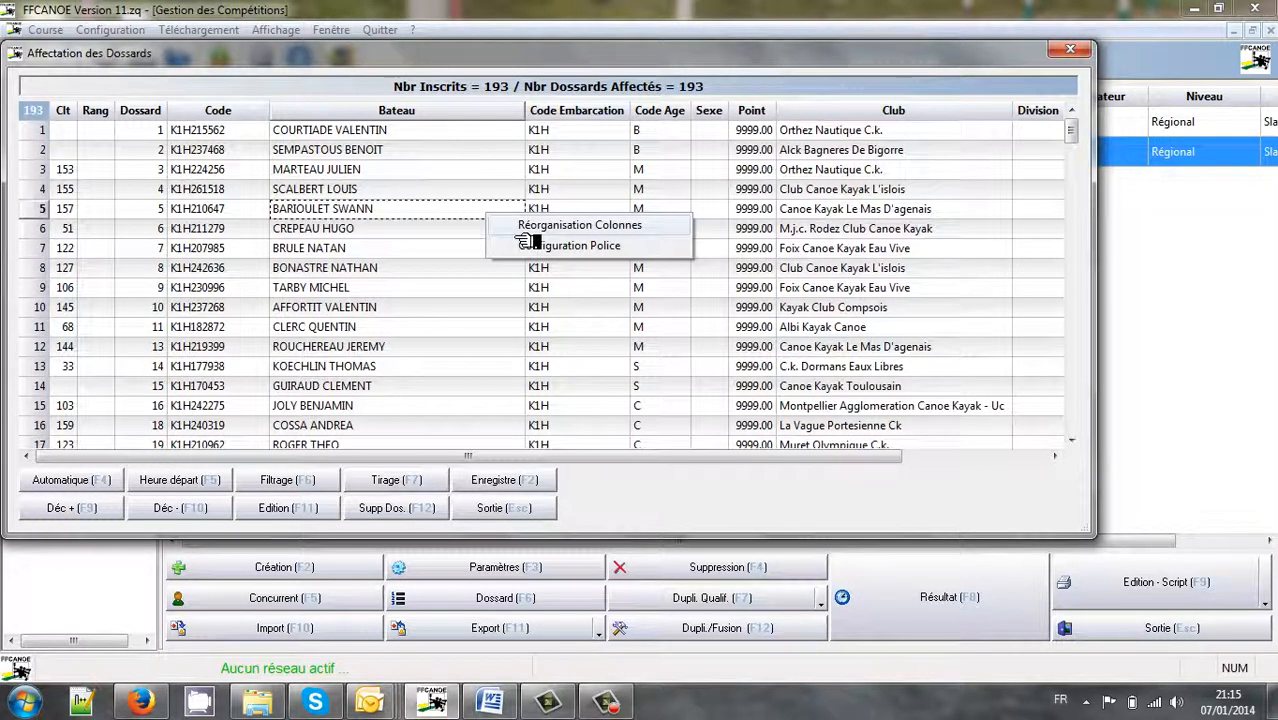
click(522, 233)
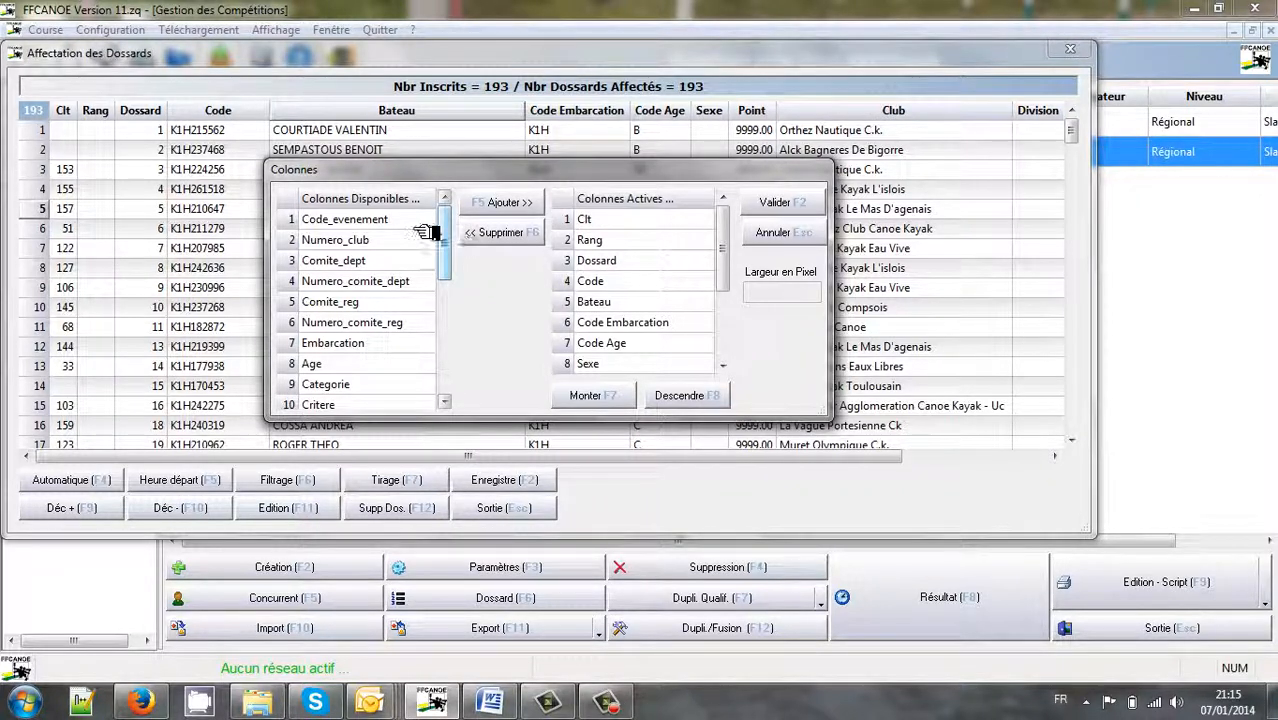
scroll(446, 264, down, 1)
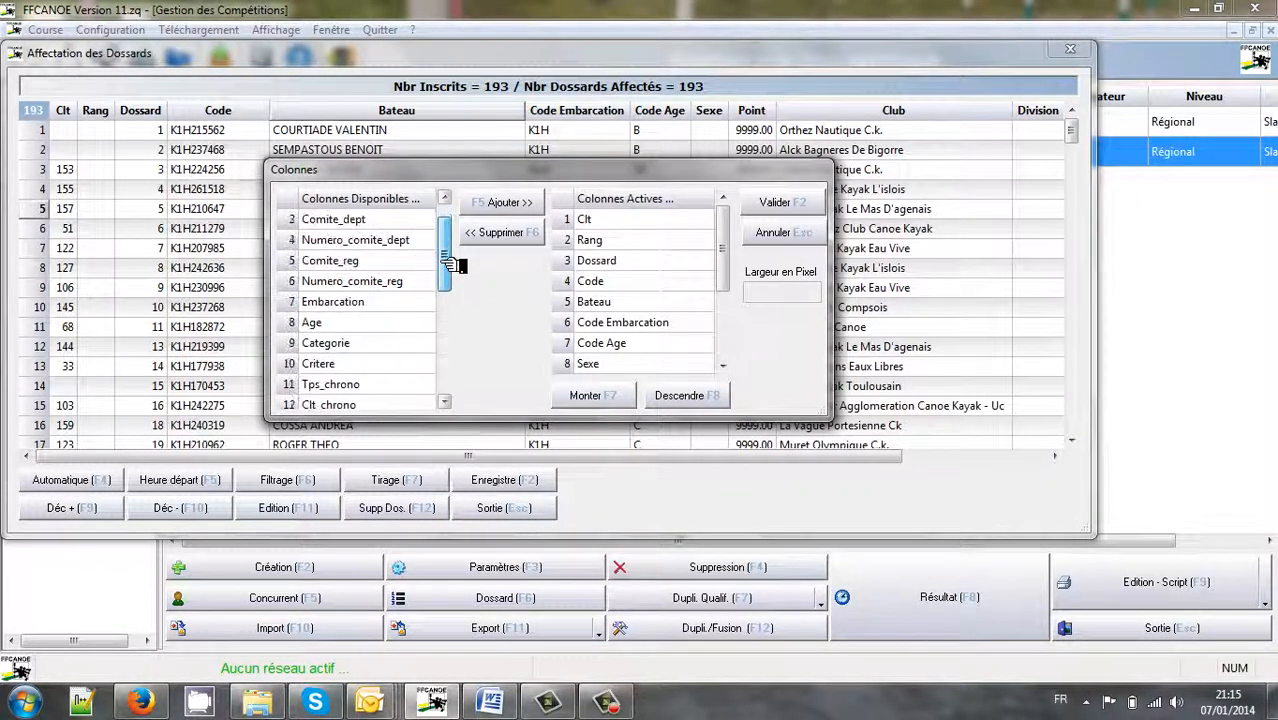
click(372, 367)
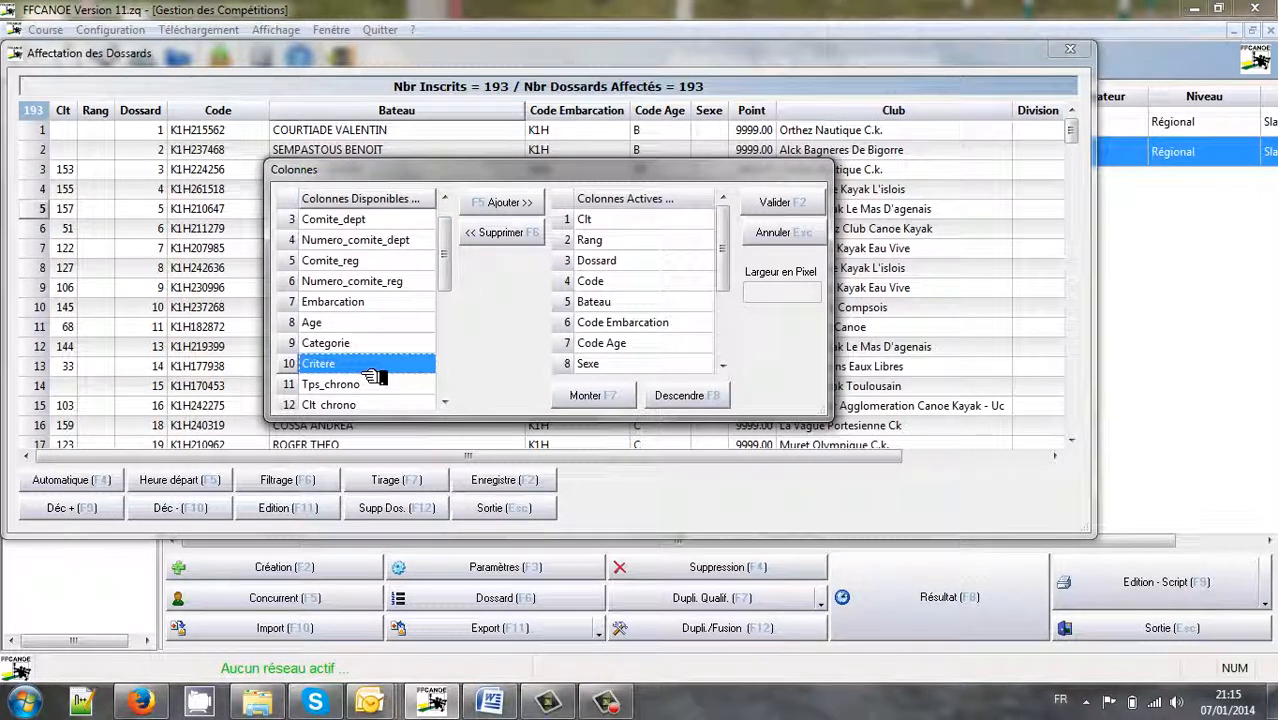
click(492, 212)
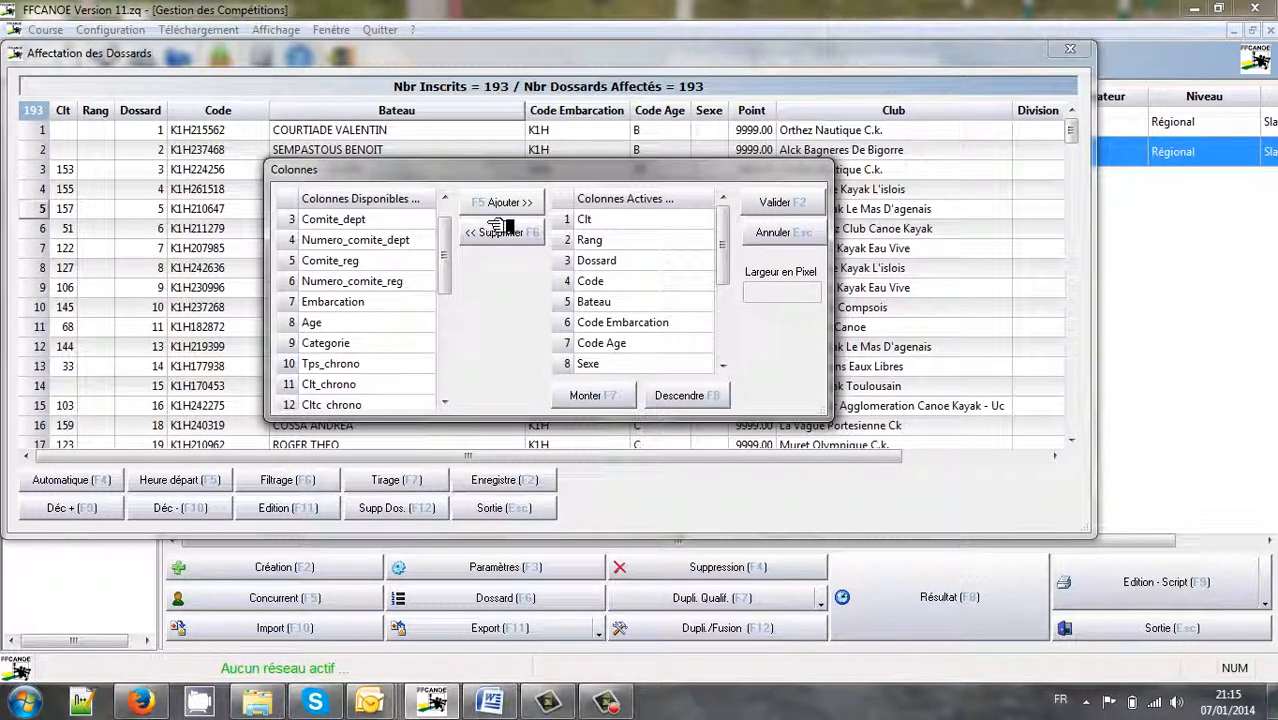
Position Critere as the 15th displayed column and apply the column layout
drag(735, 255, 736, 354)
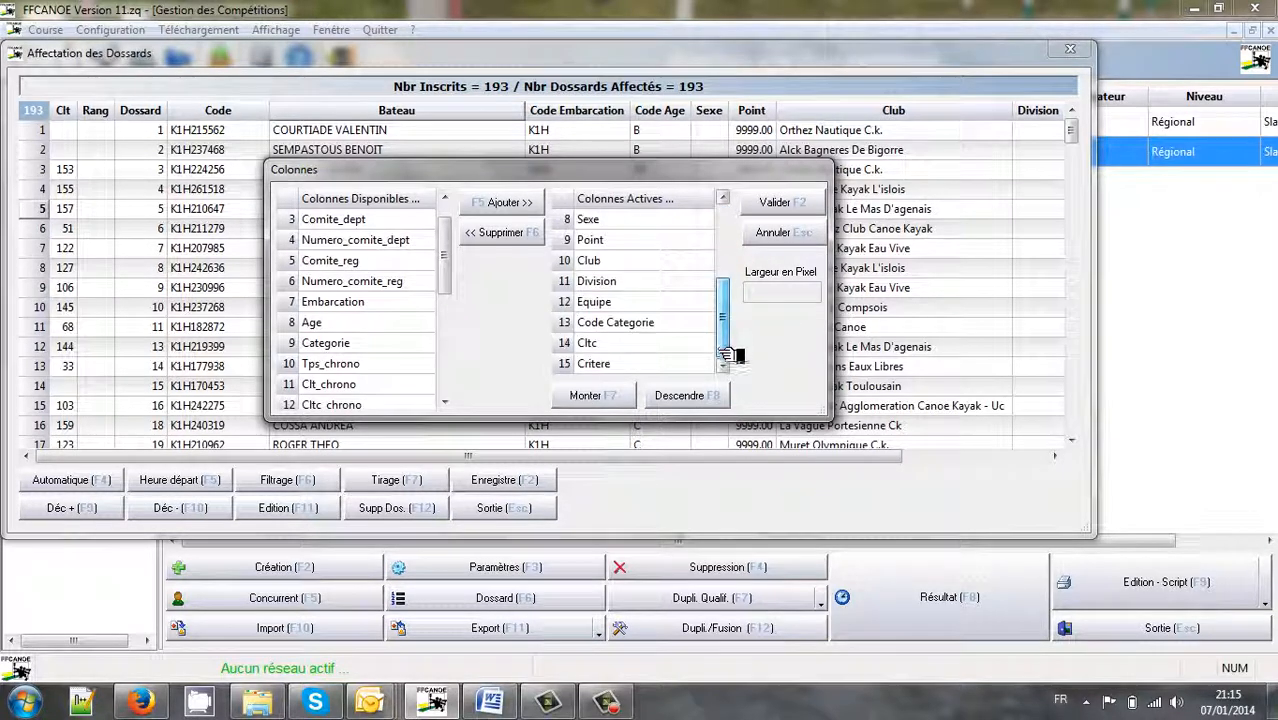
click(668, 368)
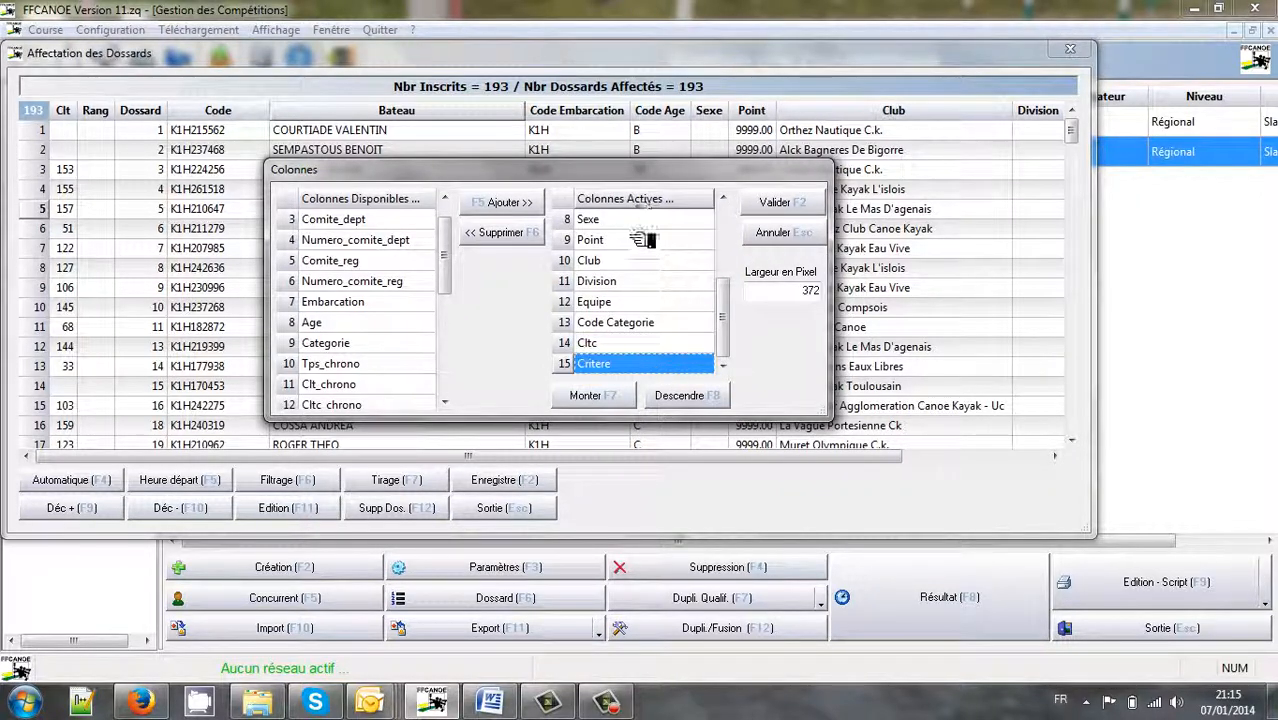
click(606, 398)
click(606, 398)
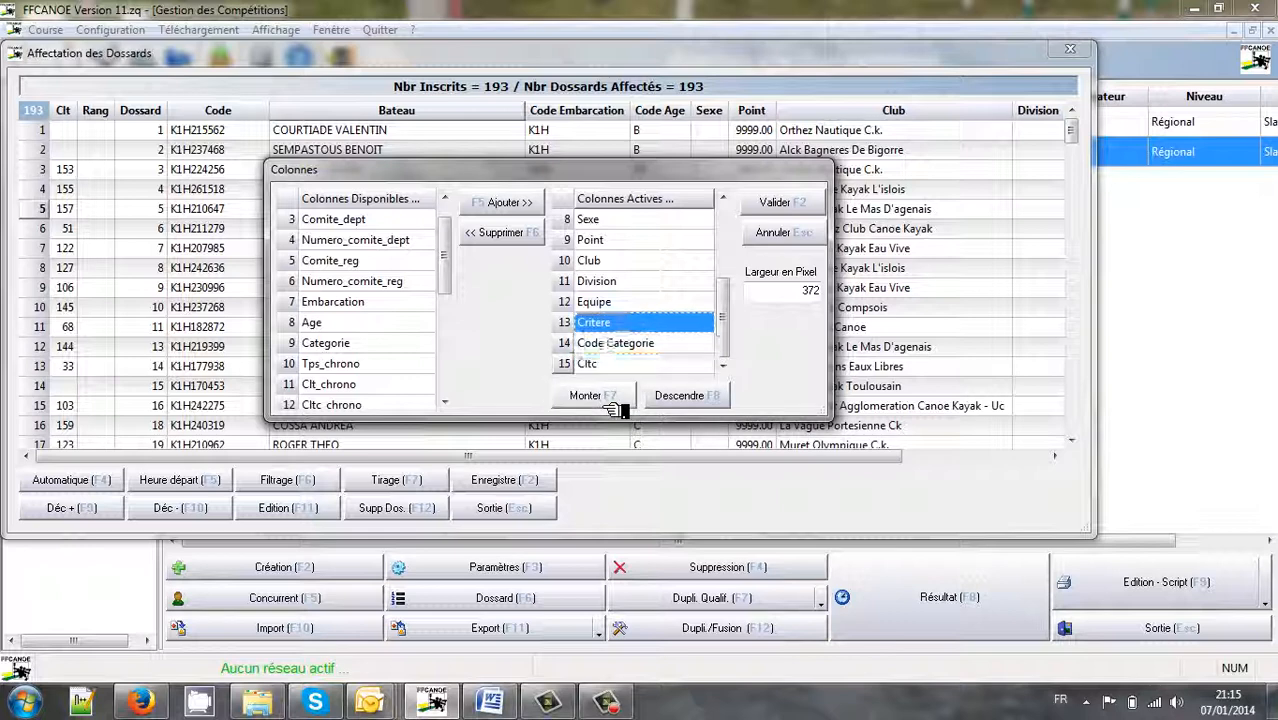
click(606, 398)
click(690, 403)
click(690, 403)
click(690, 403)
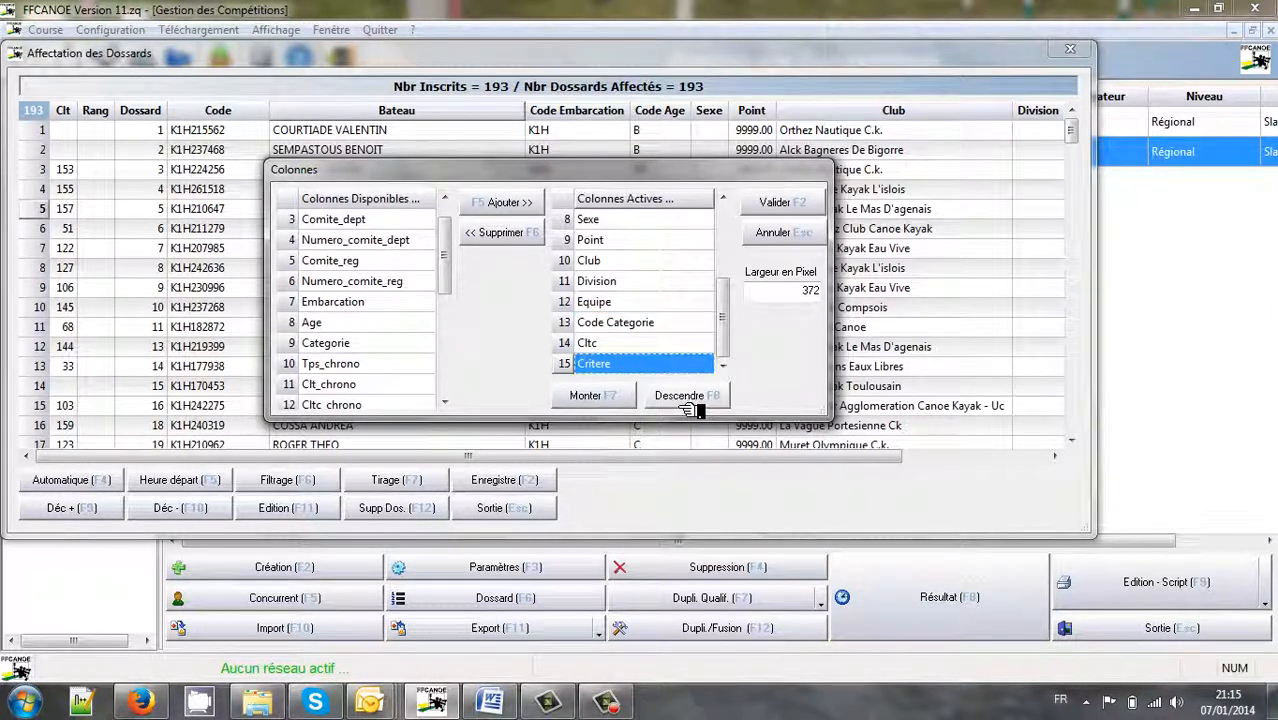
click(776, 204)
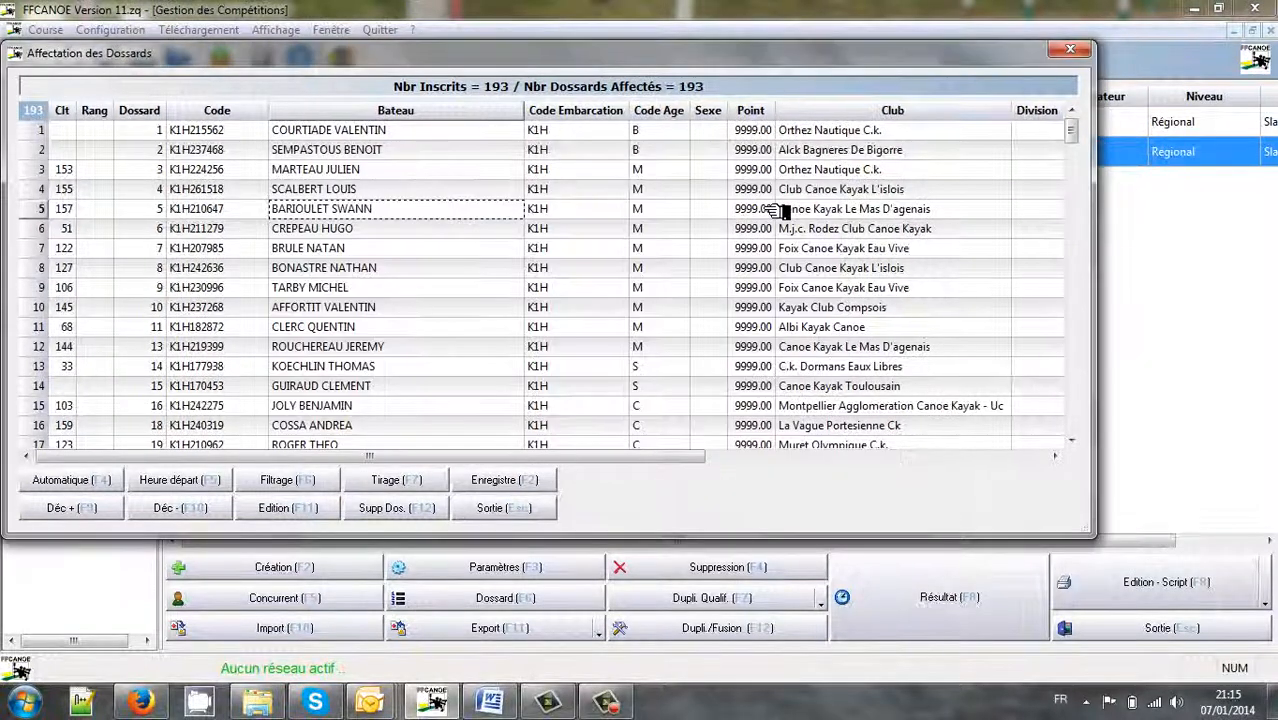
Sort the bib list by Critere and scroll from the B finalists down to the A finalists
drag(403, 455, 622, 491)
click(950, 116)
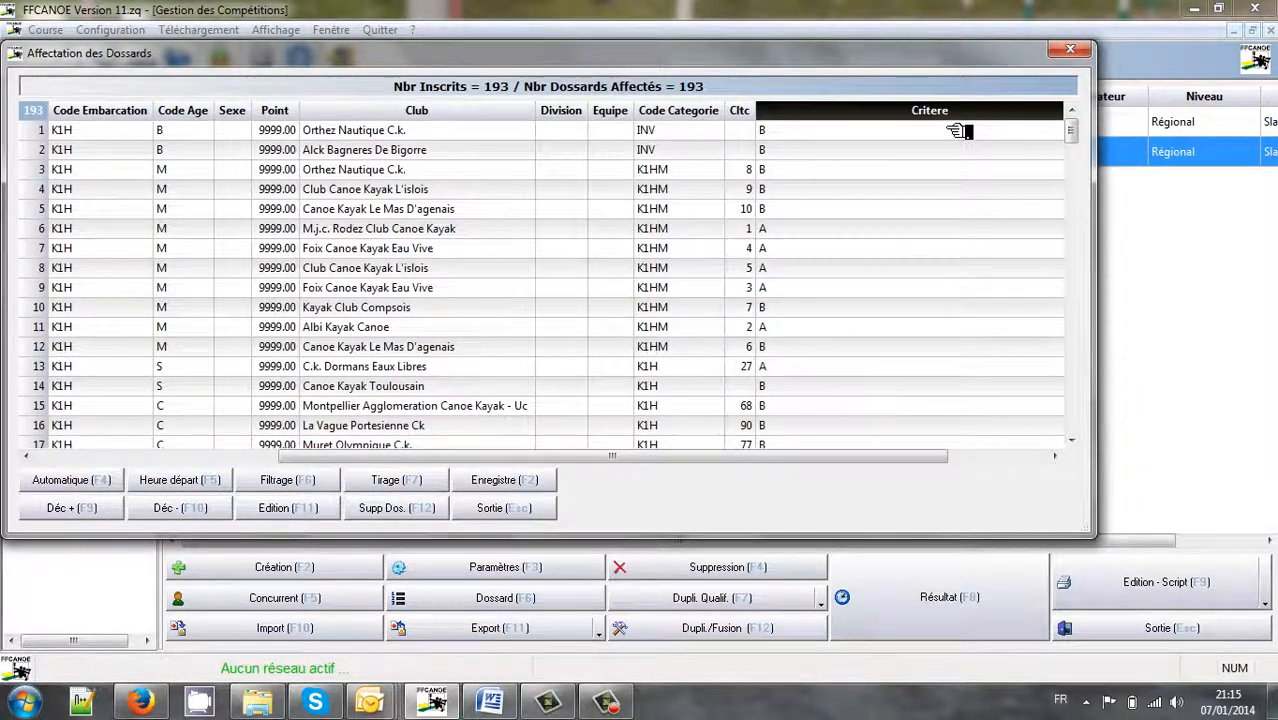
click(804, 138)
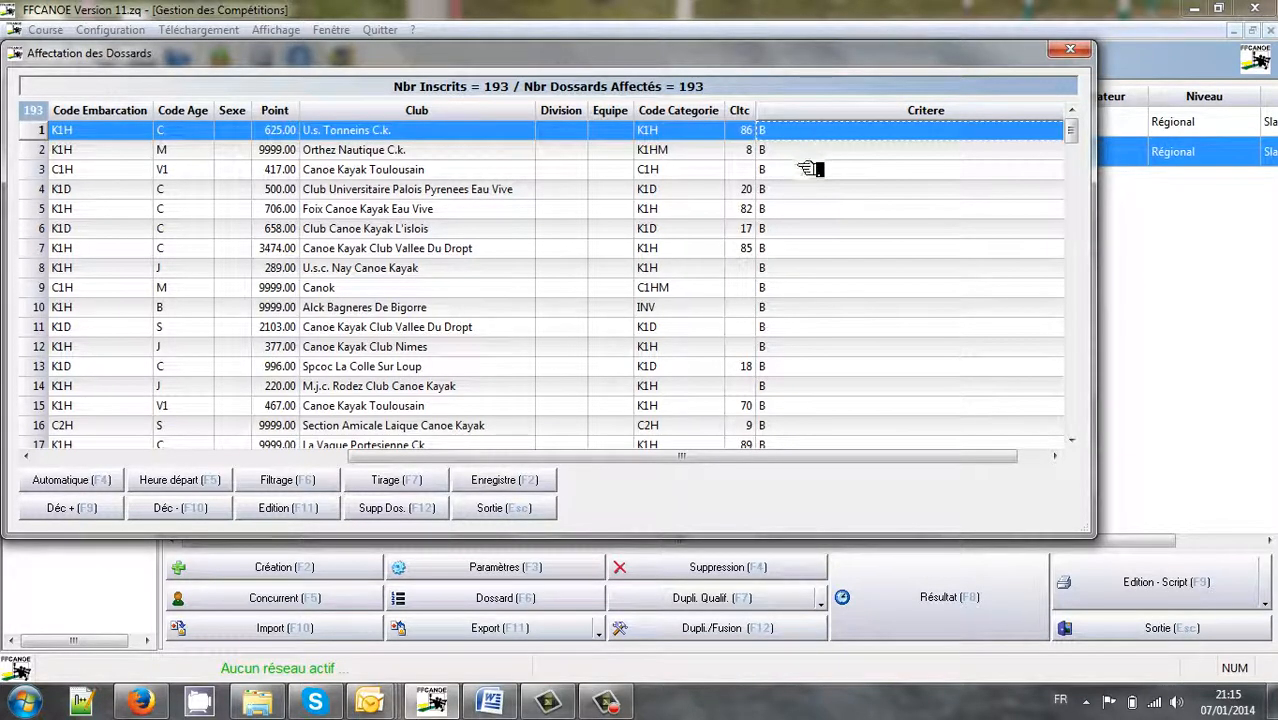
key(Down)
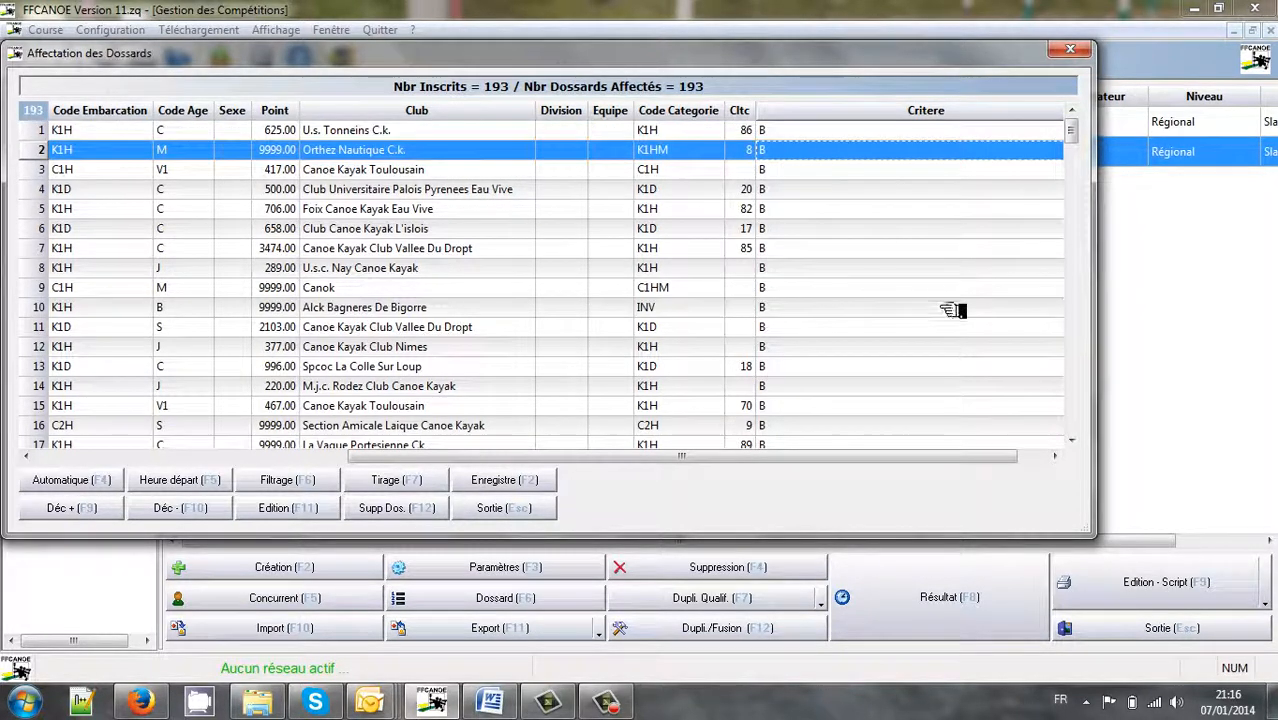
drag(1072, 135, 1072, 289)
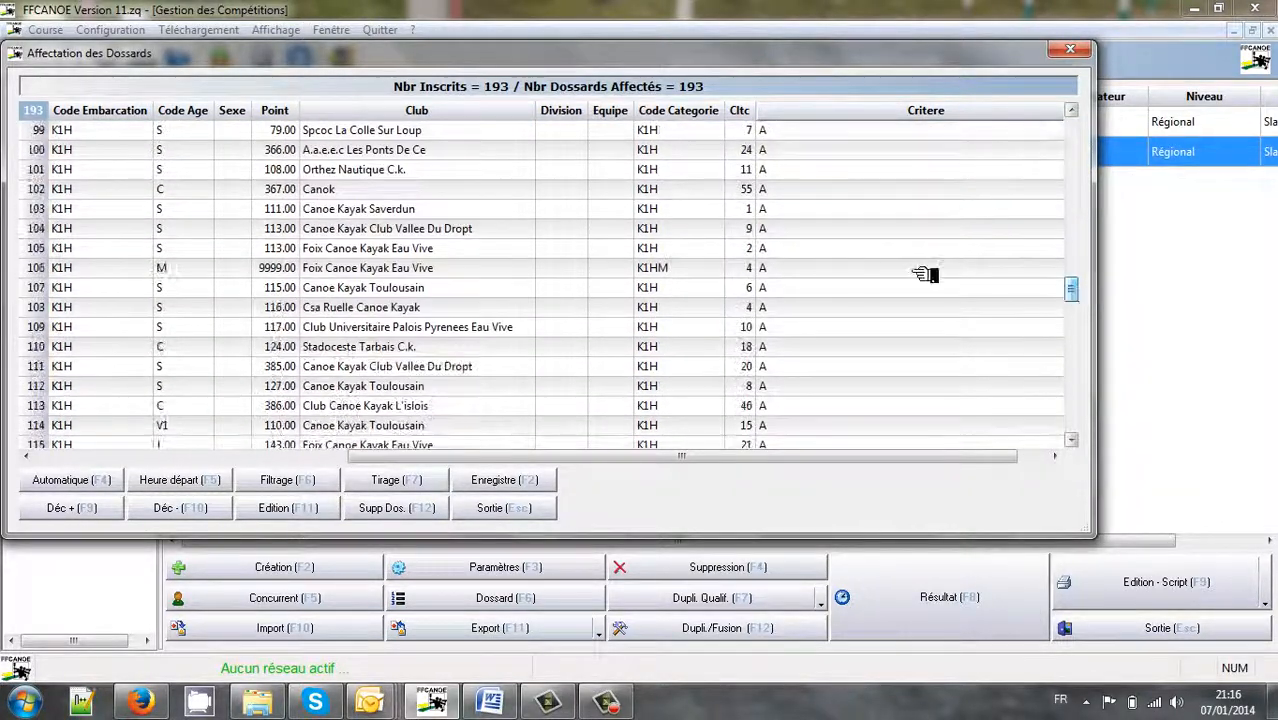
click(888, 262)
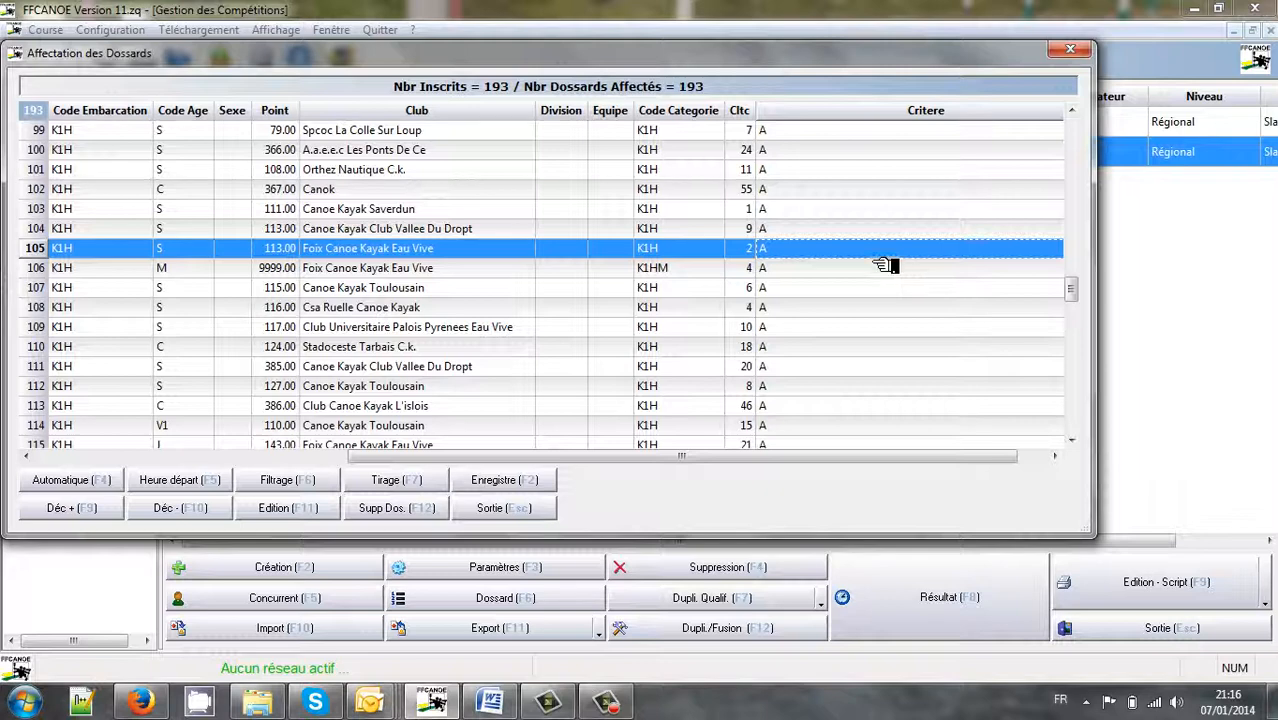
Save the bib list changes, confirm with Oui, and close the bib window
click(546, 488)
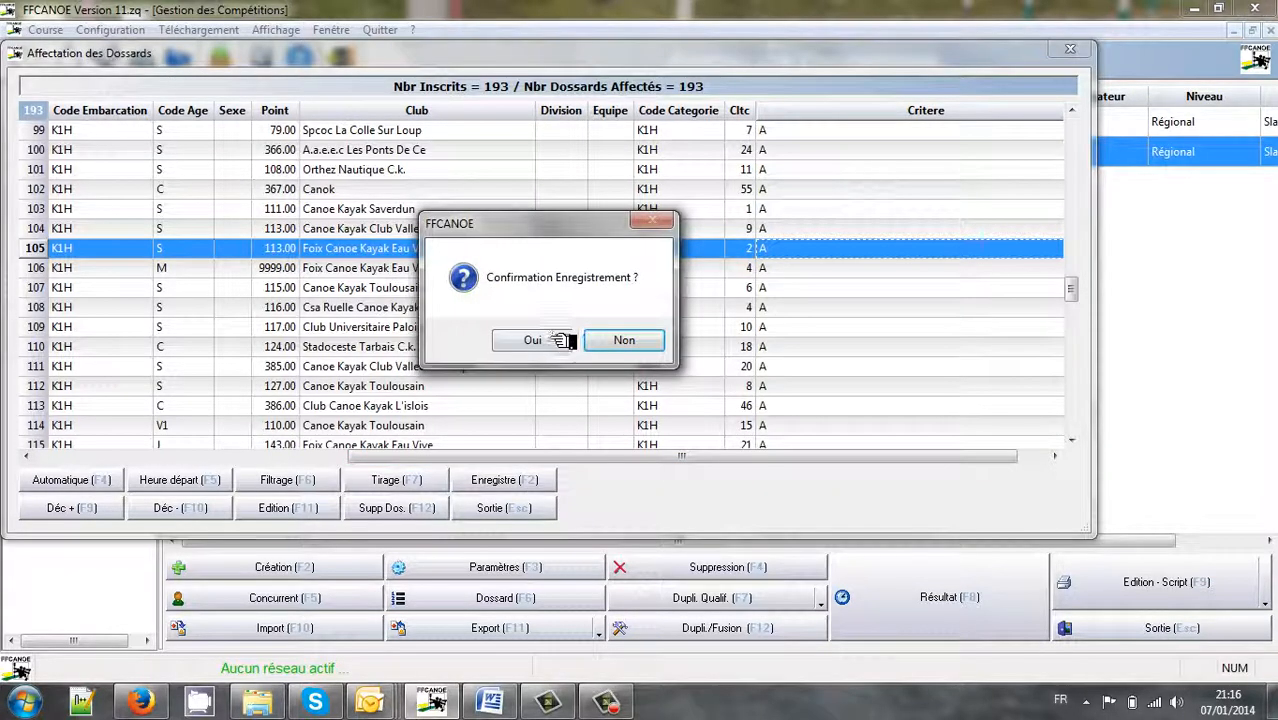
click(558, 340)
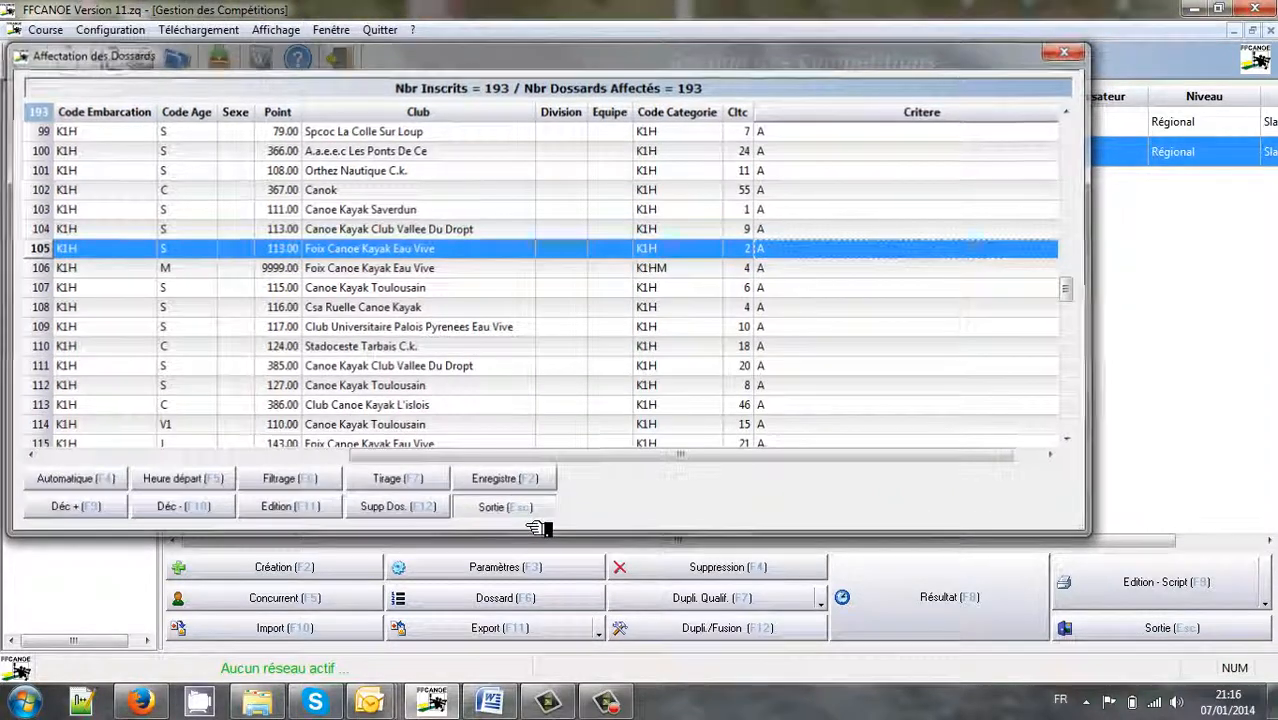
click(536, 516)
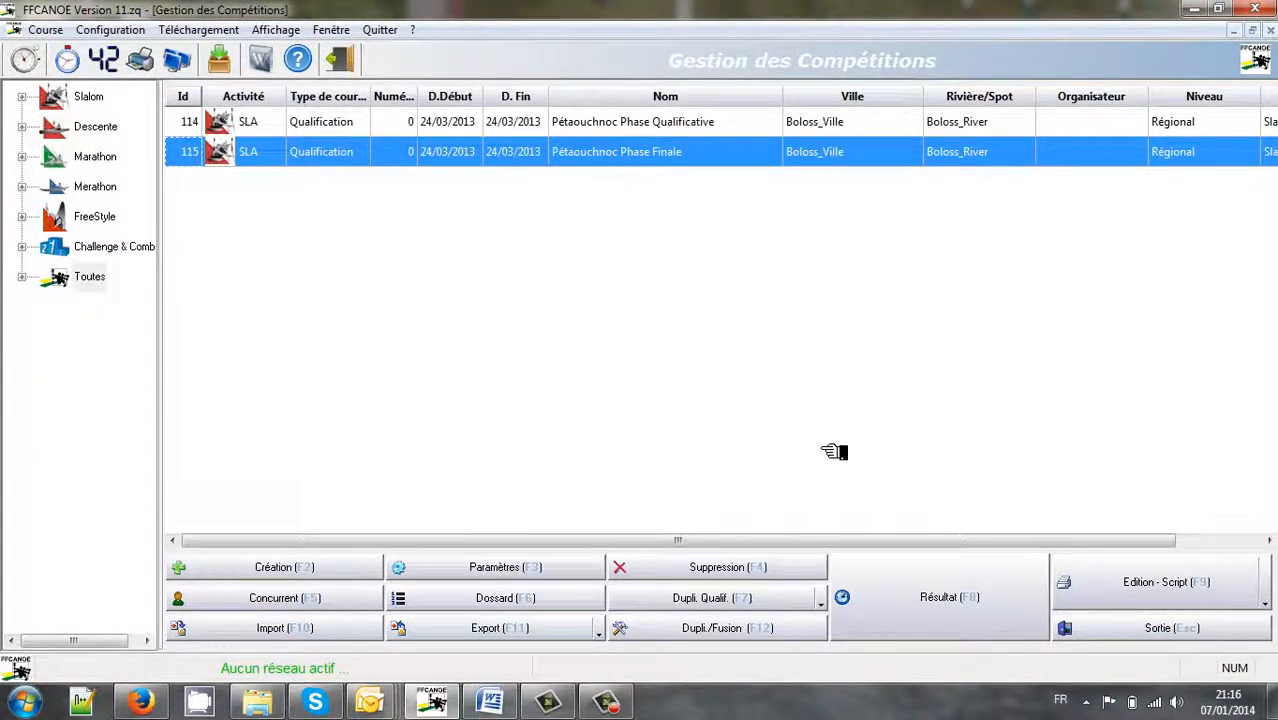